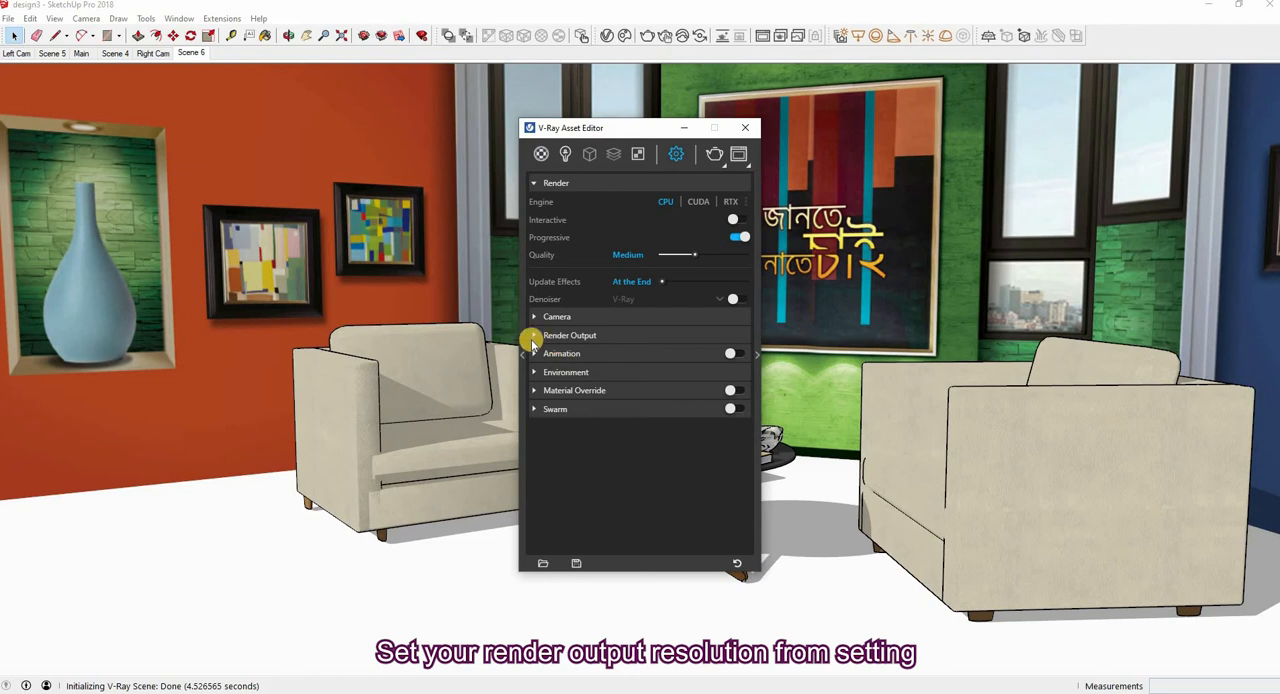
Set the render output size to 1920 × 1080 and render the scene
left_click(533, 336)
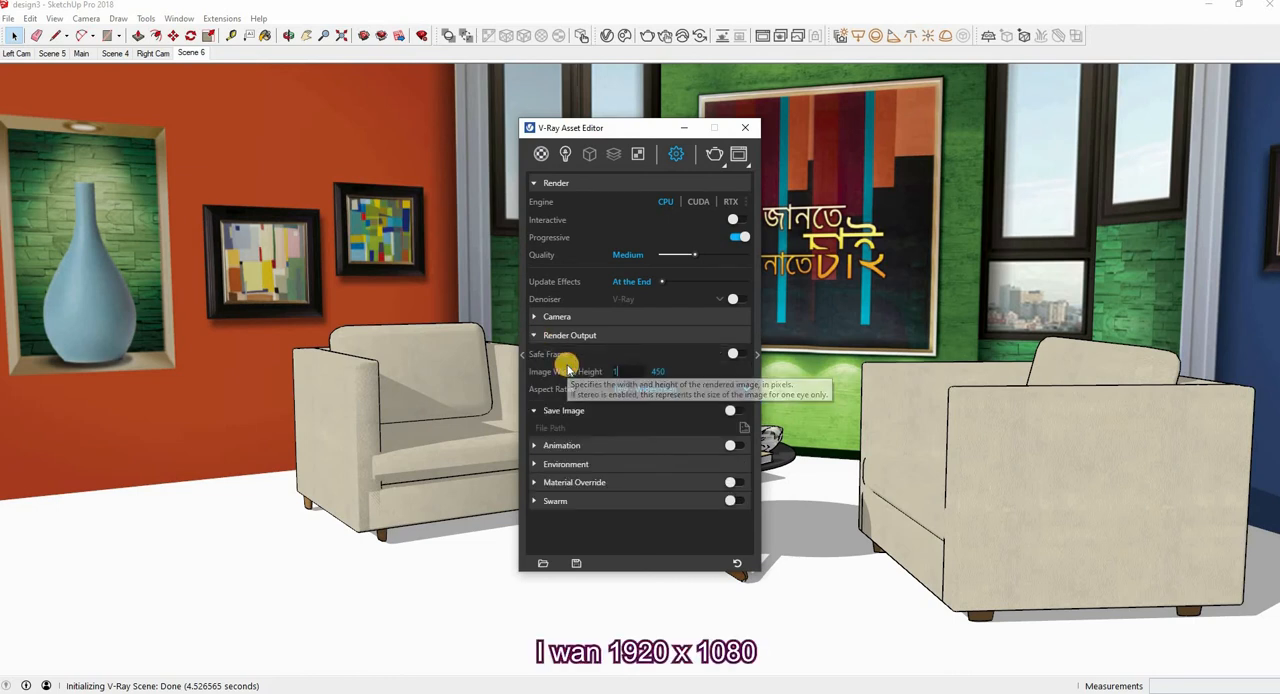
type("1920")
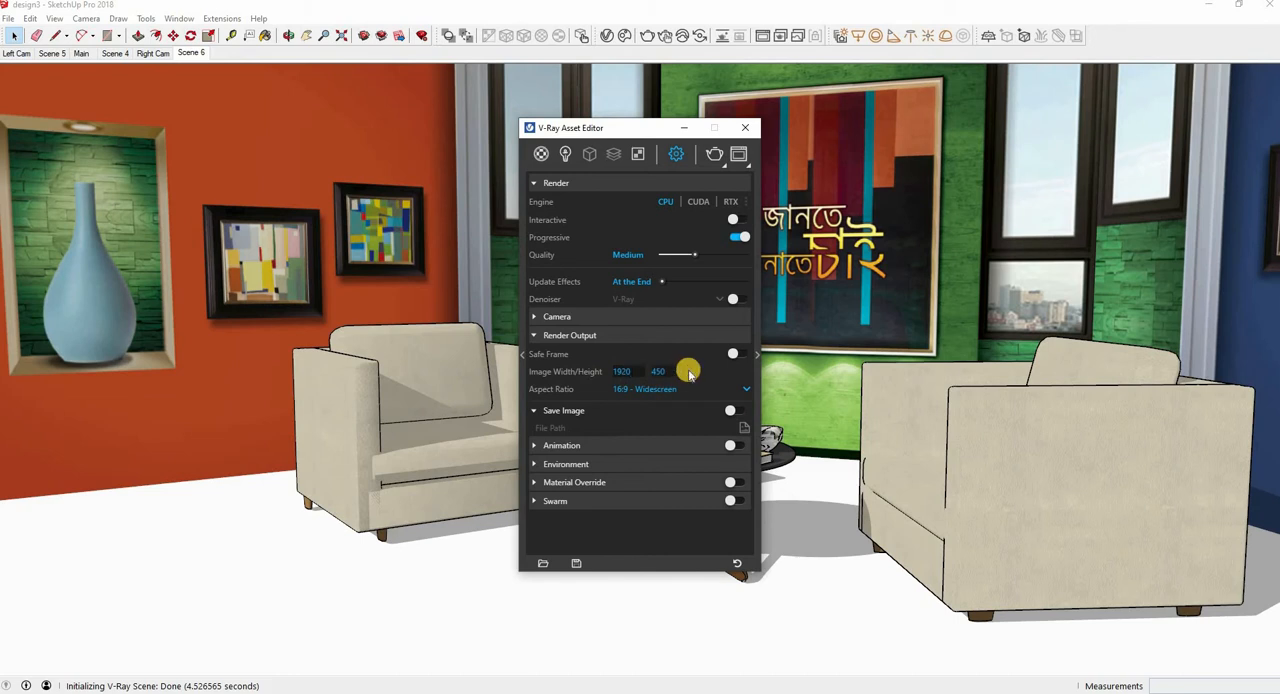
left_click(745, 127)
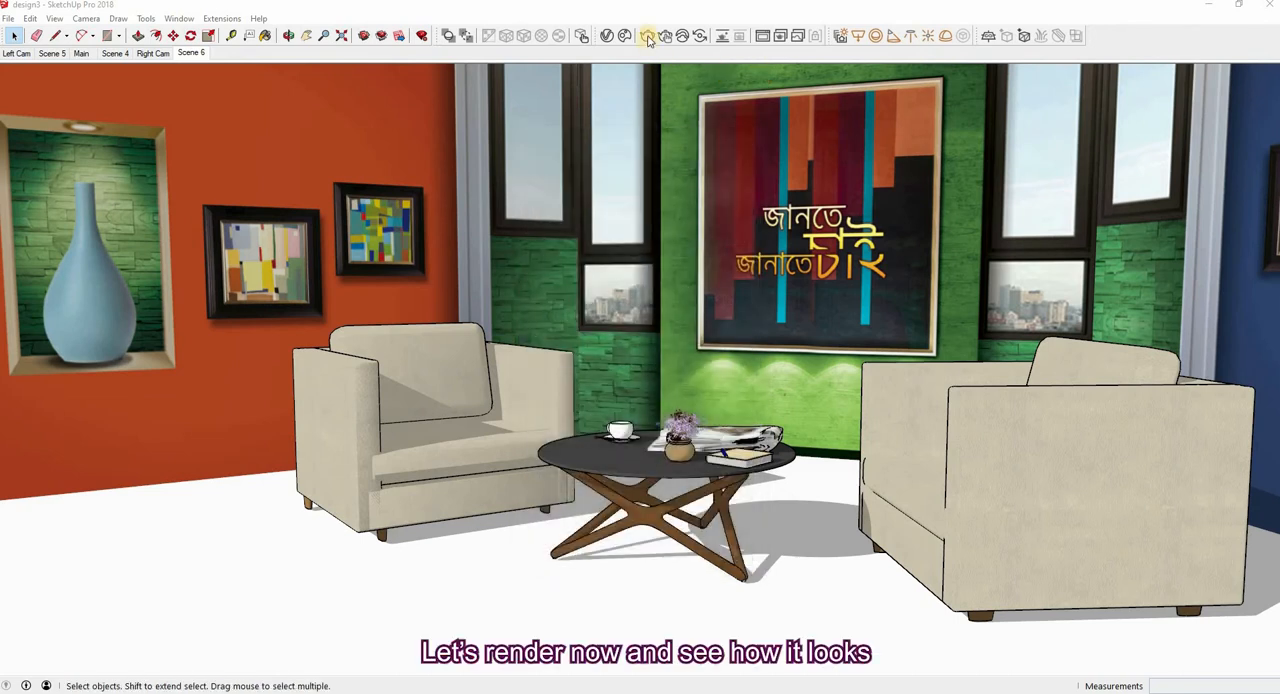
left_click(648, 37)
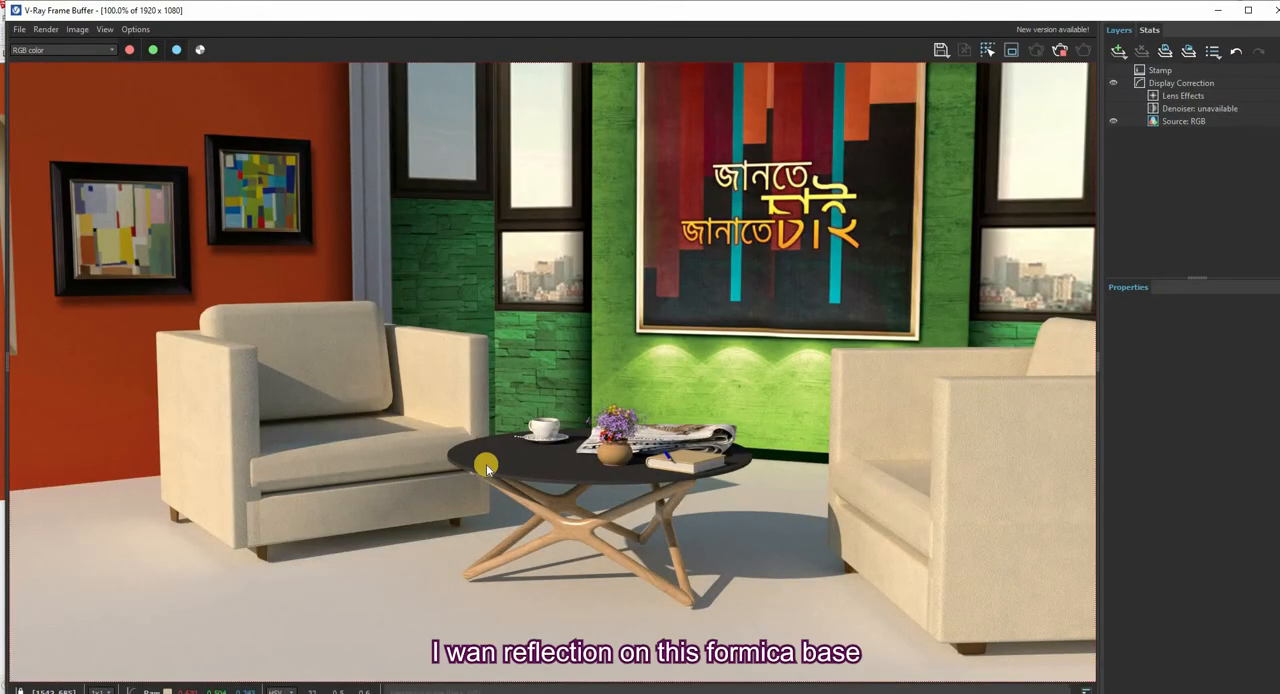
Start saving the rendered image, creating and opening a folder named compare on drive D: as its destination
left_click(943, 51)
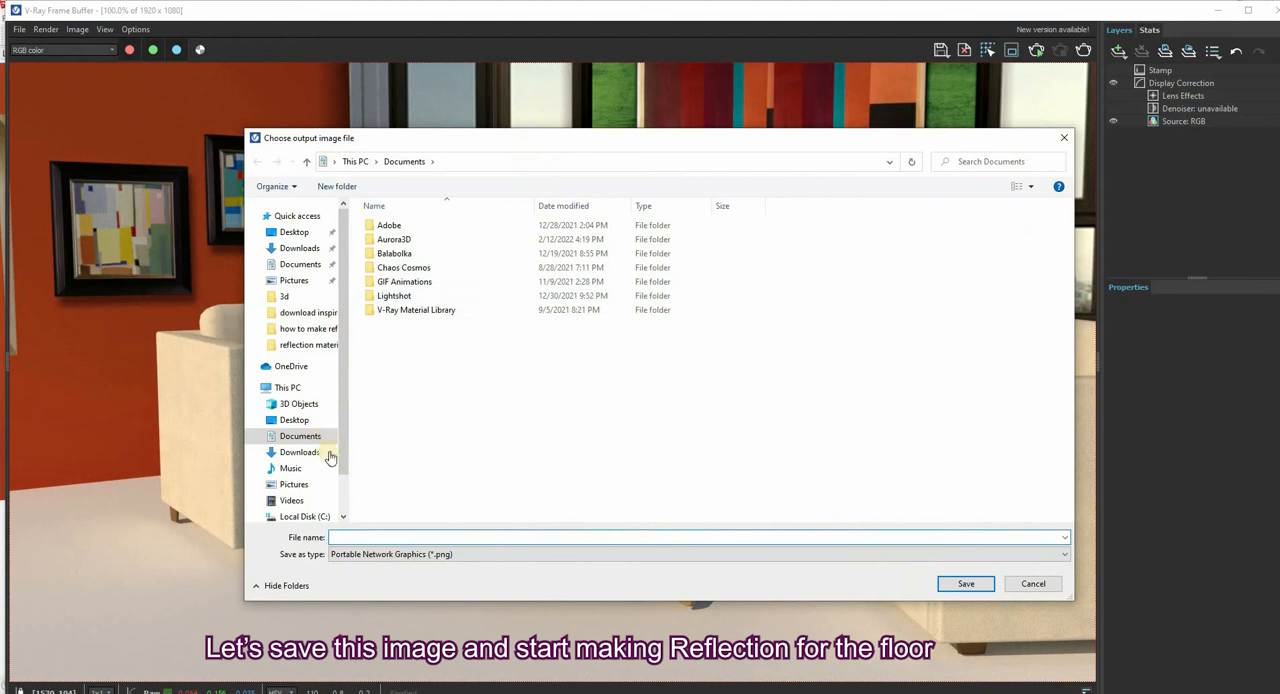
scroll(325, 485, "down", 1)
left_click(308, 473)
right_click(453, 467)
mouse_move(470, 608)
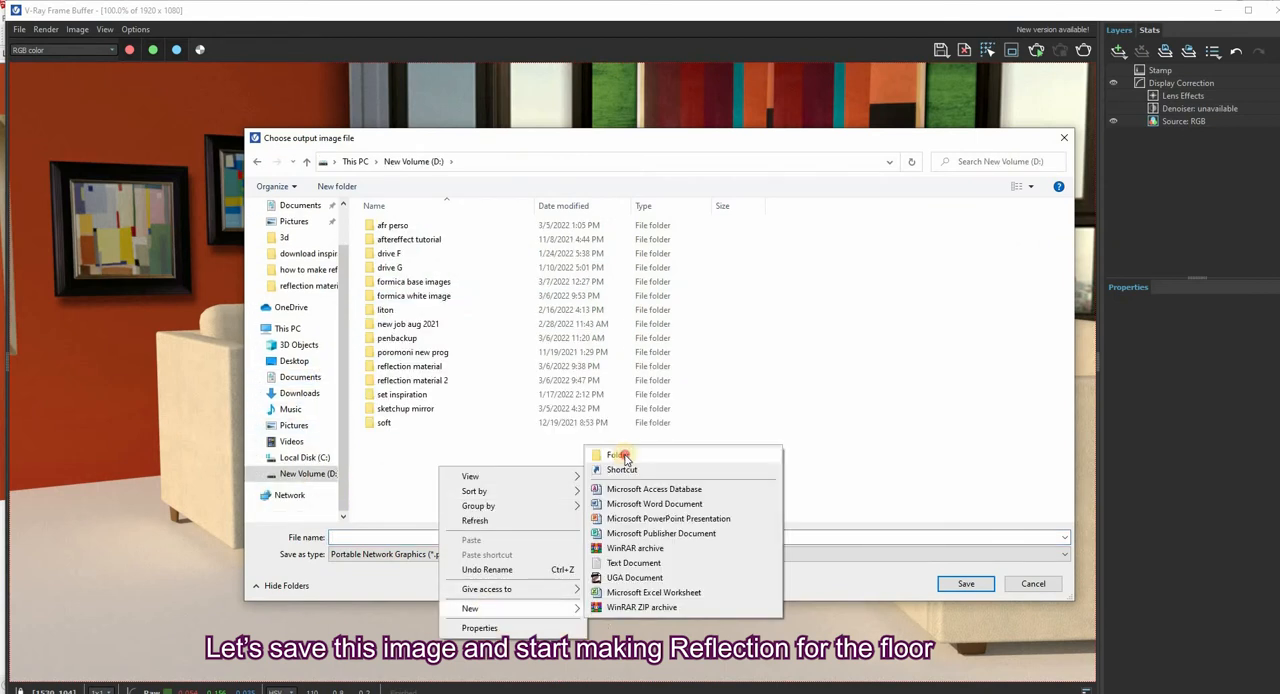
left_click(617, 455)
type("comp")
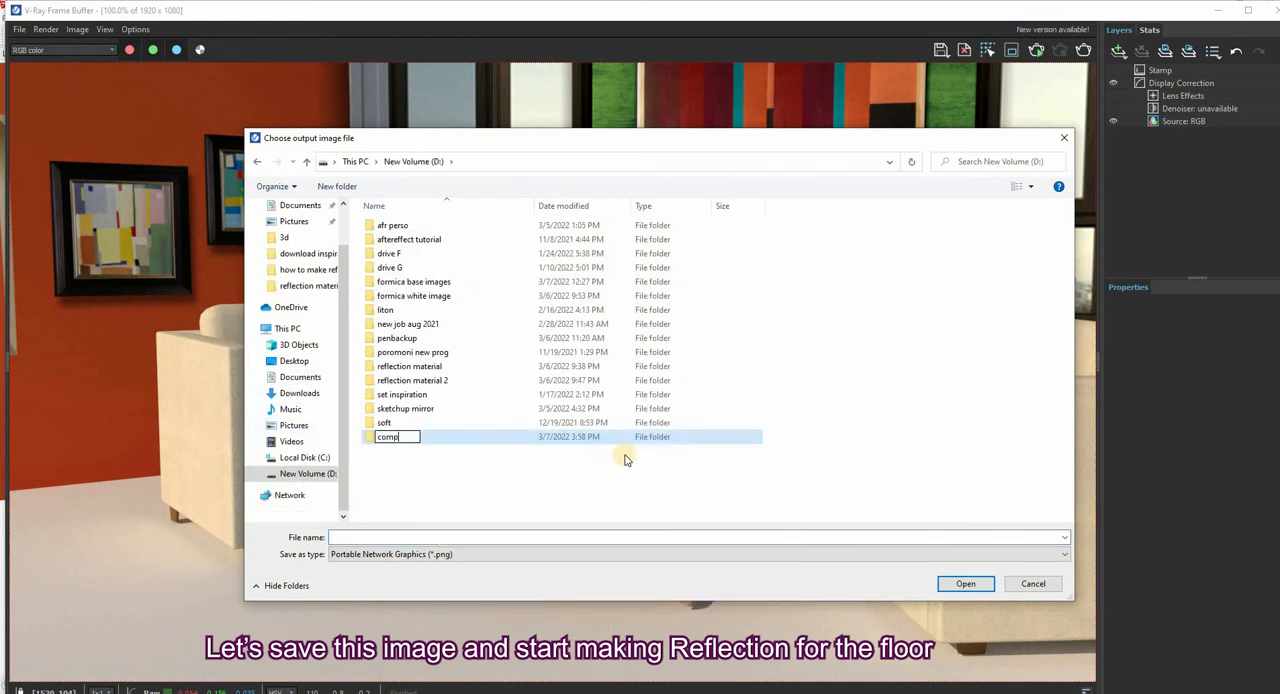
type("are")
key("Return")
double_click(400, 437)
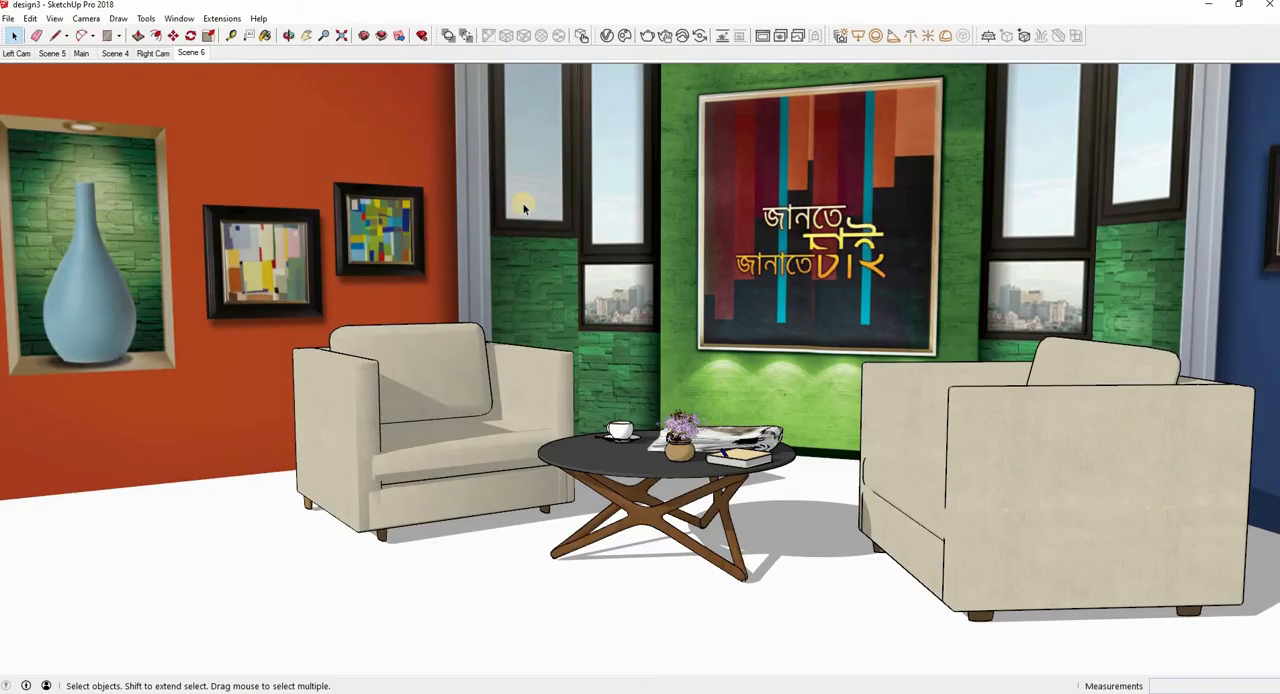
Create a Generic V-Ray material and name it formica white base
left_click(607, 36)
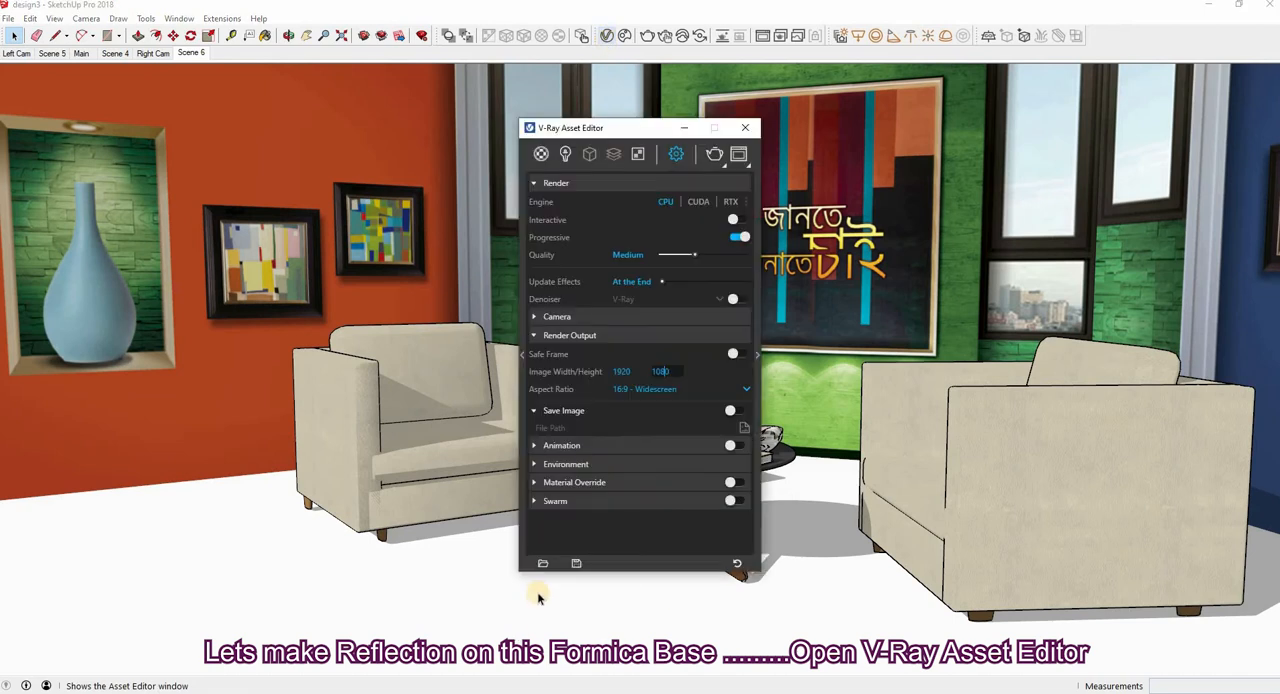
left_click(537, 155)
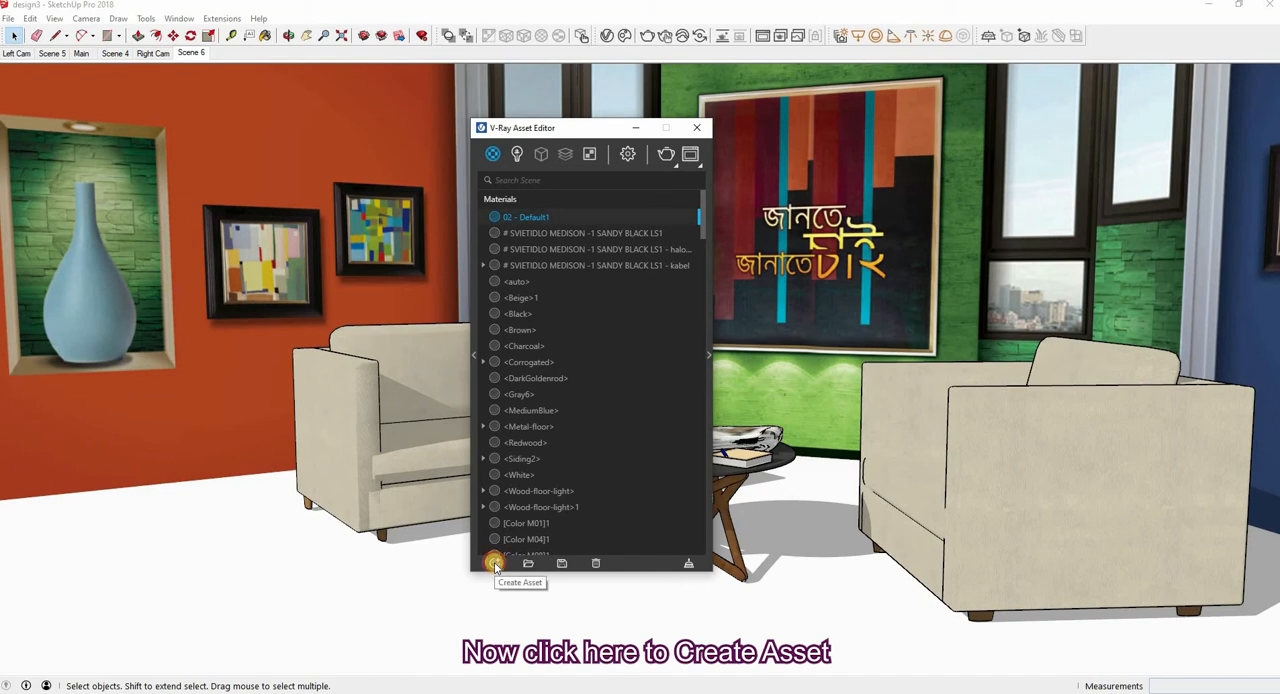
left_click(495, 564)
mouse_move(511, 545)
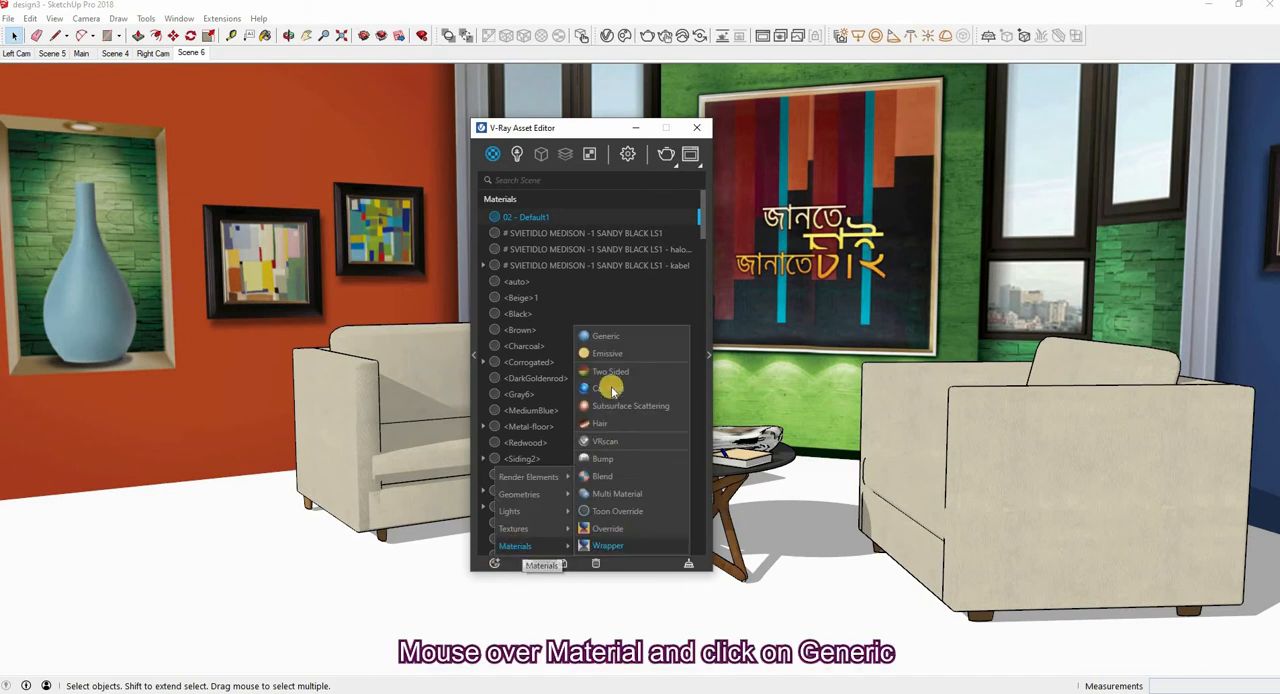
left_click(635, 342)
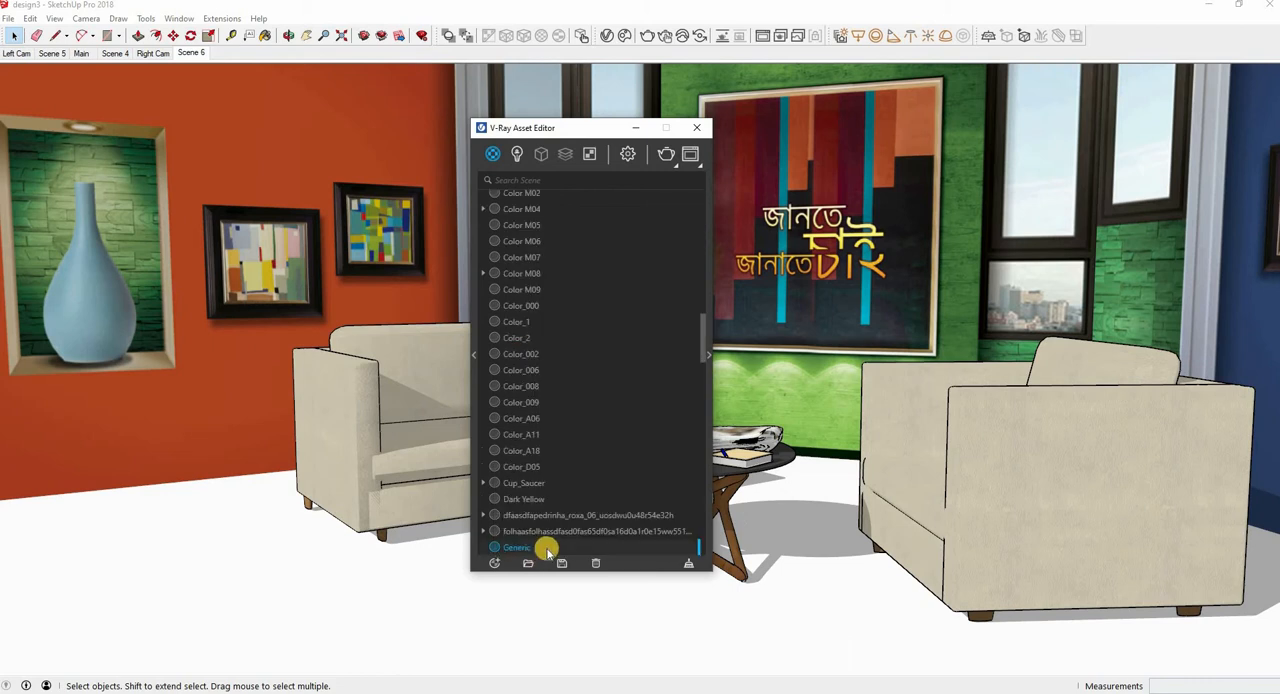
double_click(511, 480)
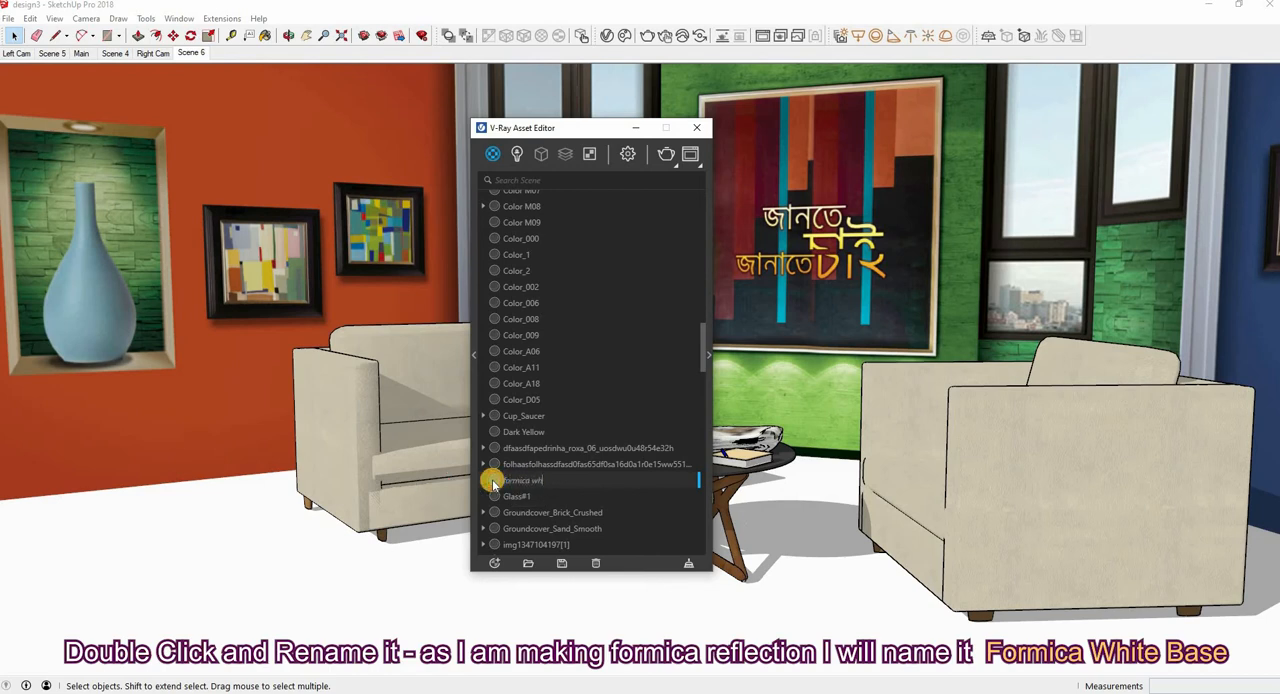
type("formica white base")
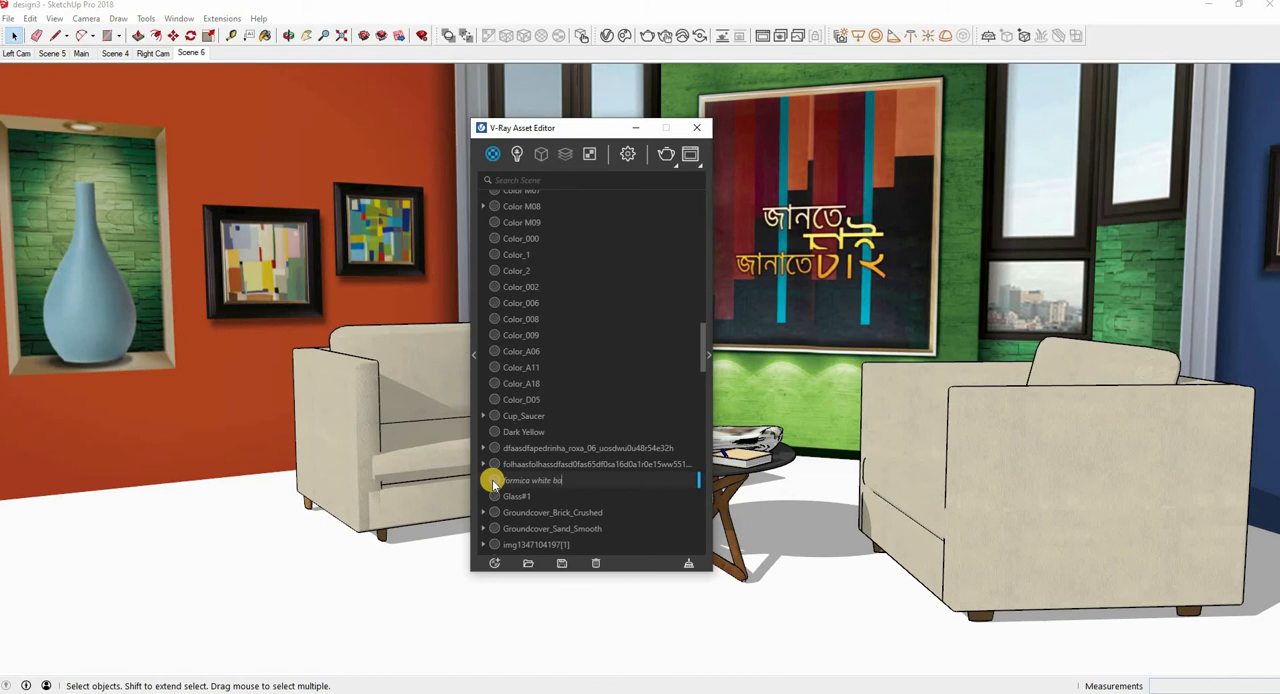
key("Return")
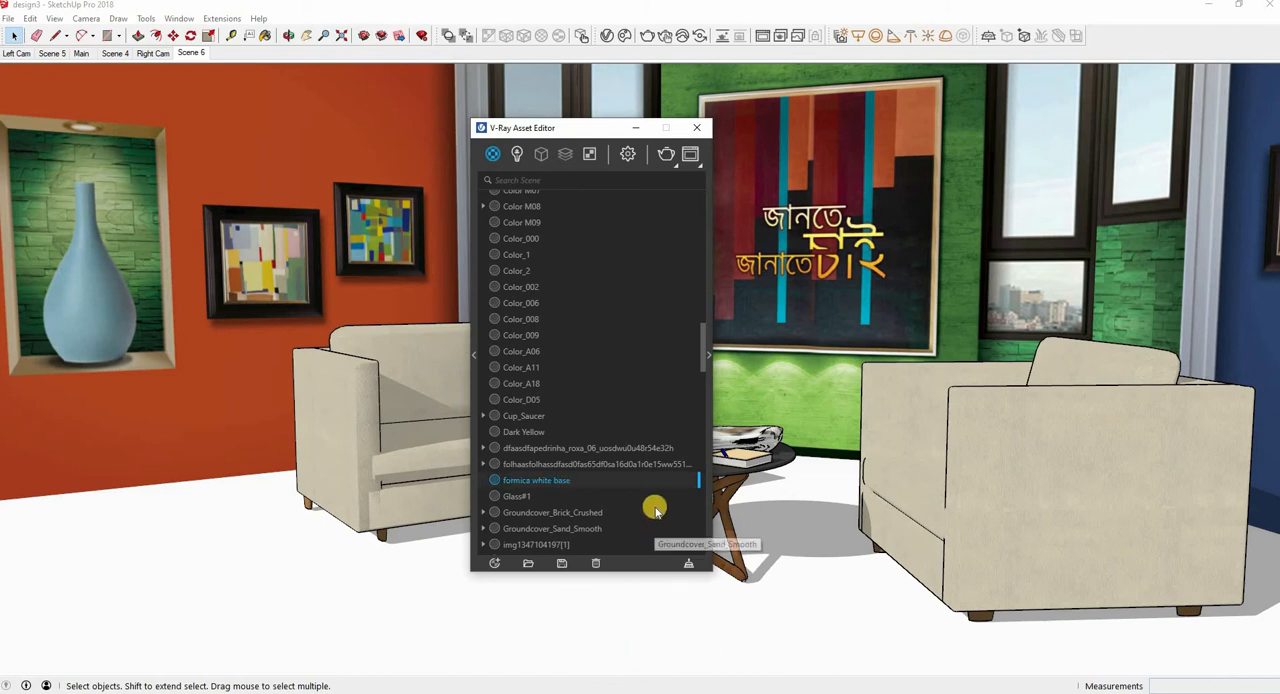
Show the settings of the formica white base material and switch its preview scene to Floor
left_click(708, 355)
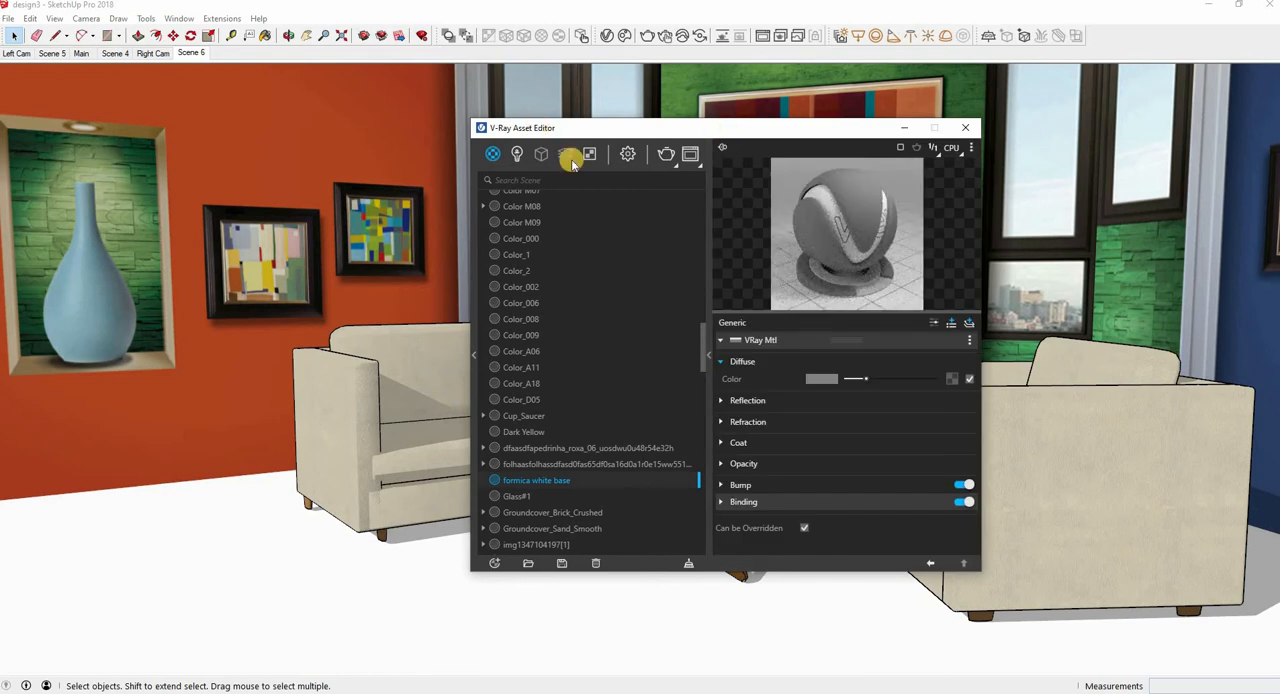
left_click_drag(538, 128, 351, 125)
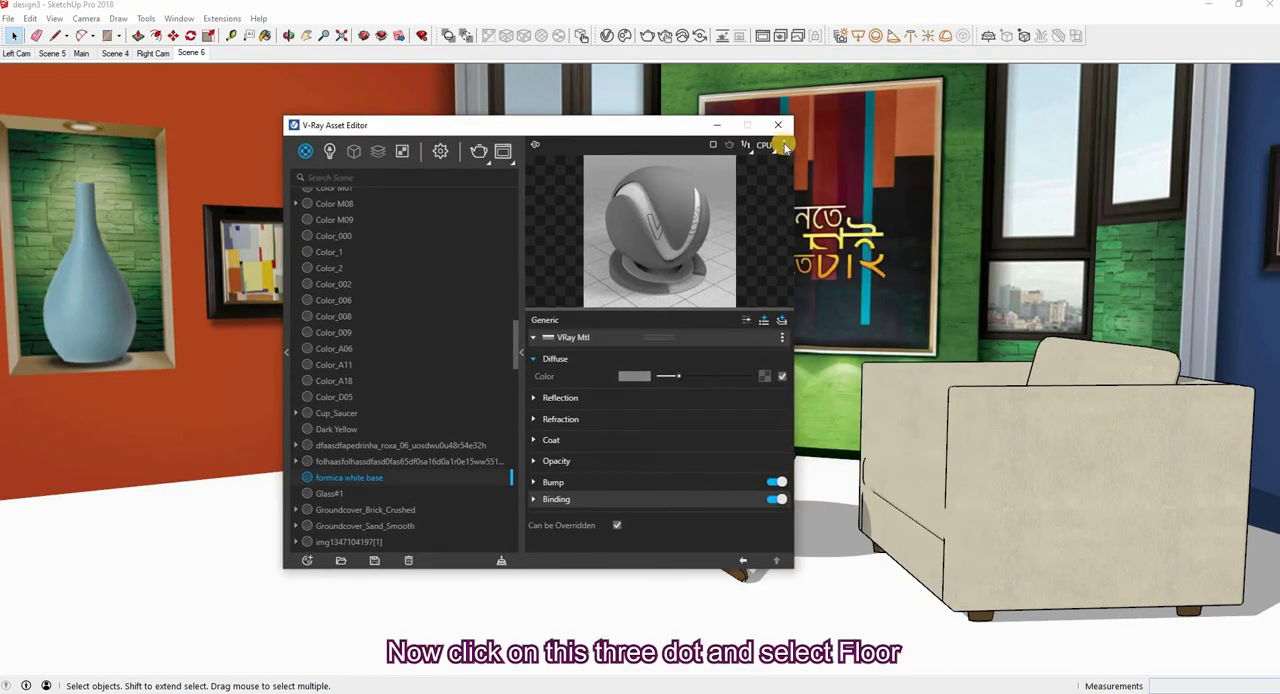
left_click(783, 145)
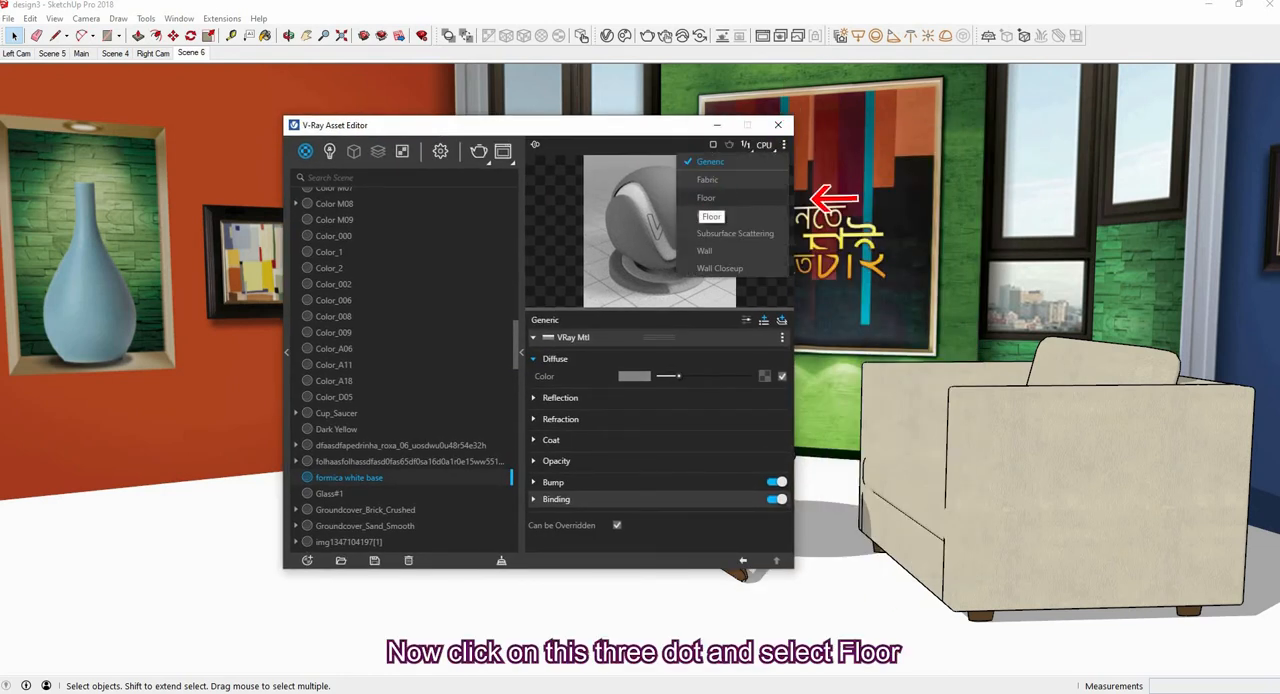
left_click(706, 197)
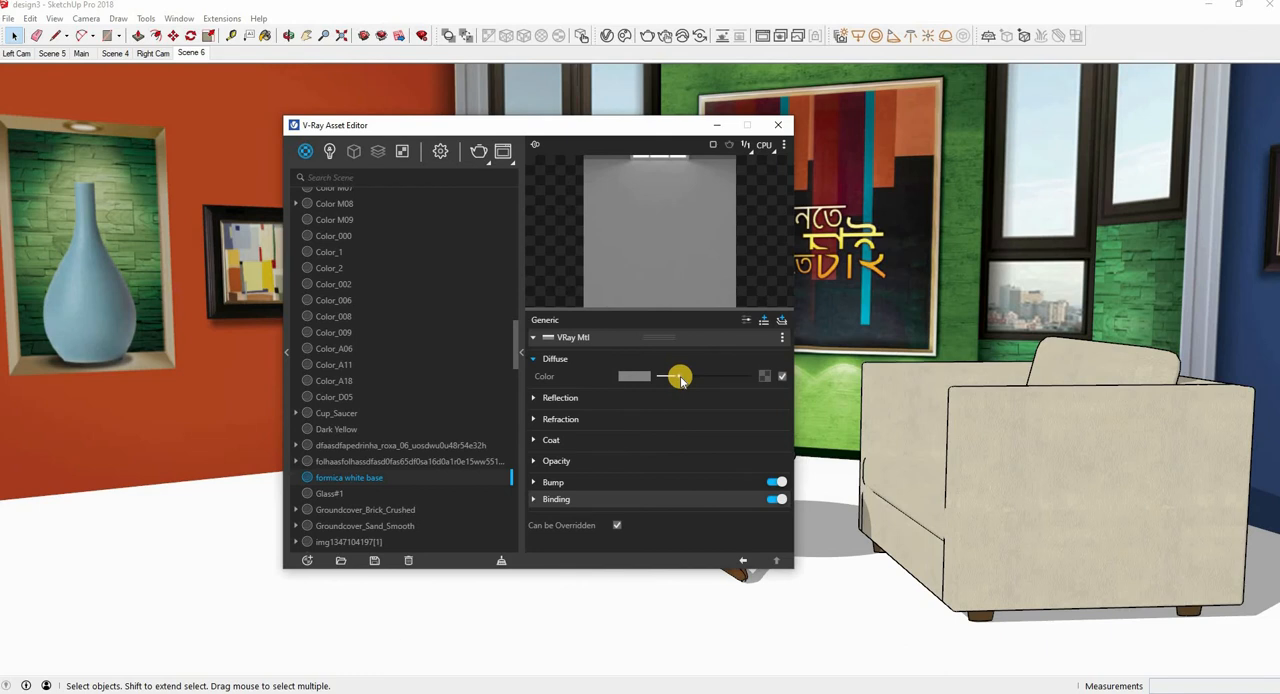
Set the material's diffuse color to near white, the reflection color to white and Reflection Glossiness to 0.95
left_click_drag(681, 377, 751, 378)
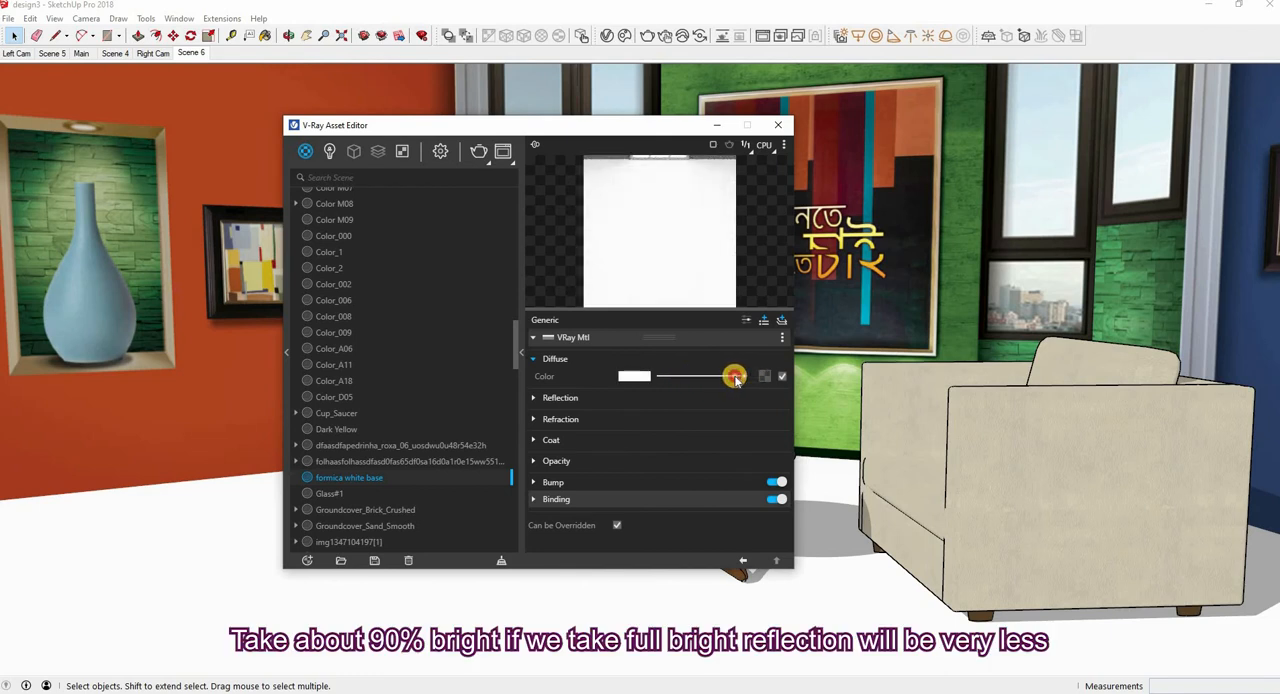
left_click(536, 399)
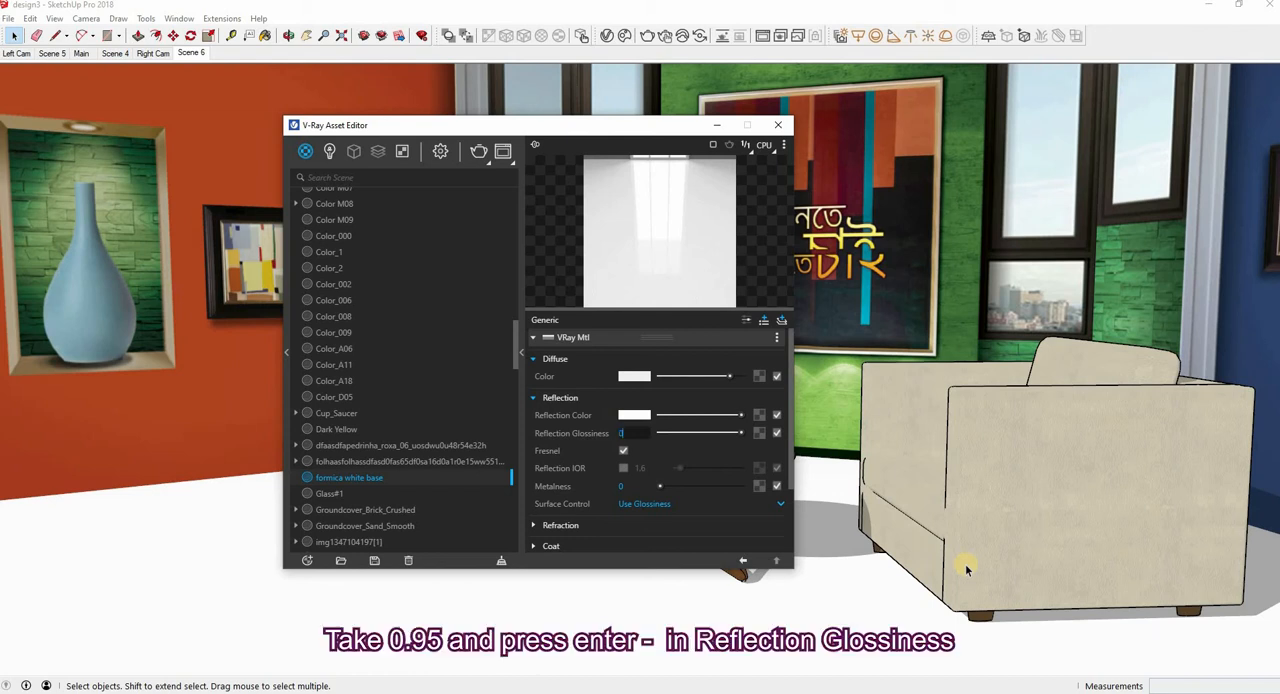
type("5")
key("Return")
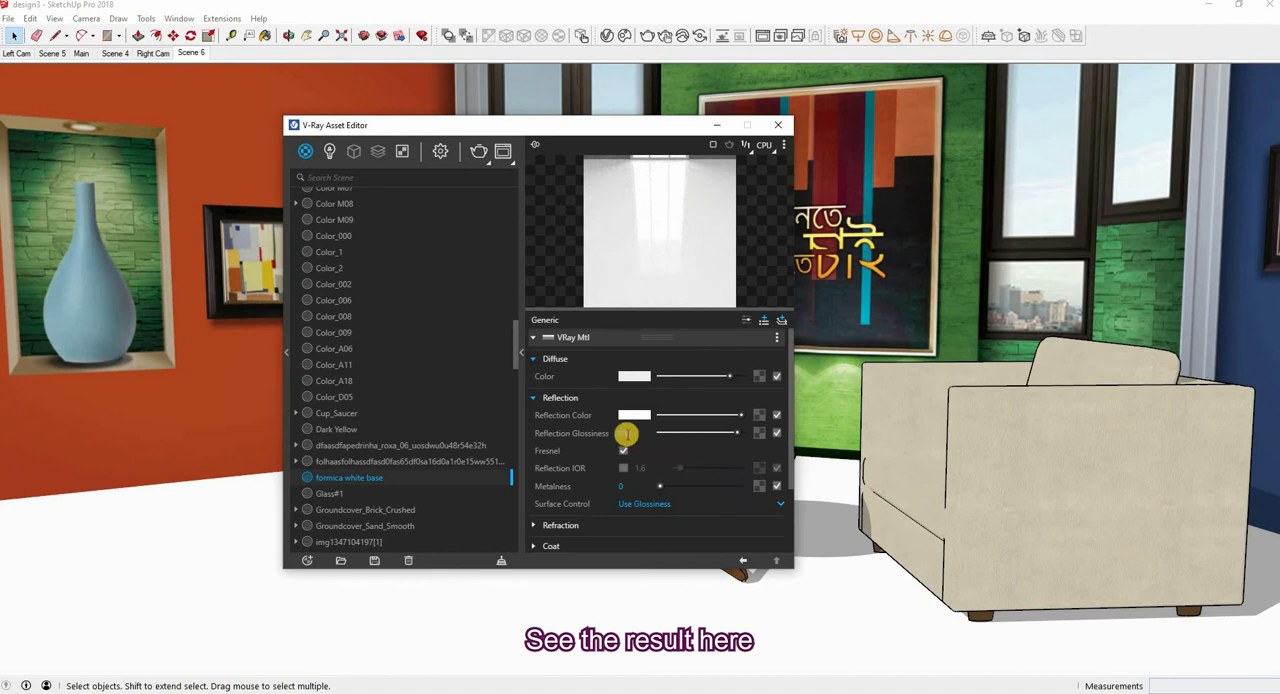
Try Reflection Glossiness values of 0.50 and 0.75 on the material, and set it back to 0.95
double_click(628, 433)
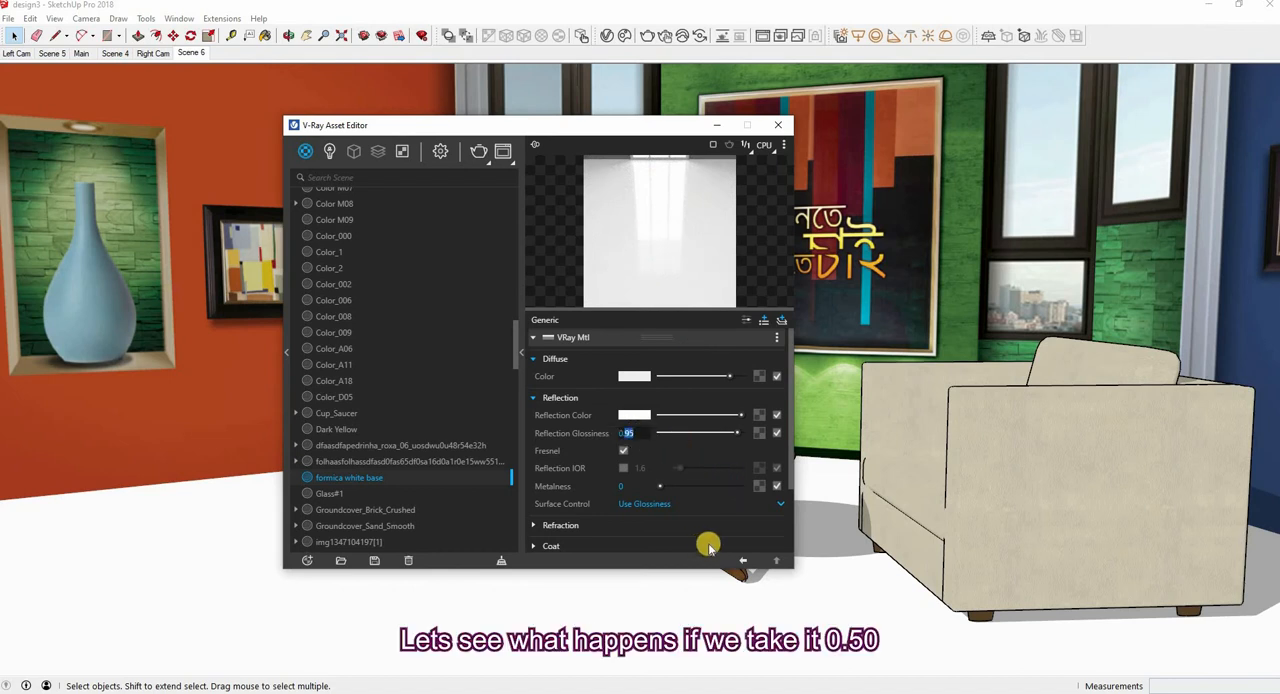
type("0.50")
key("Return")
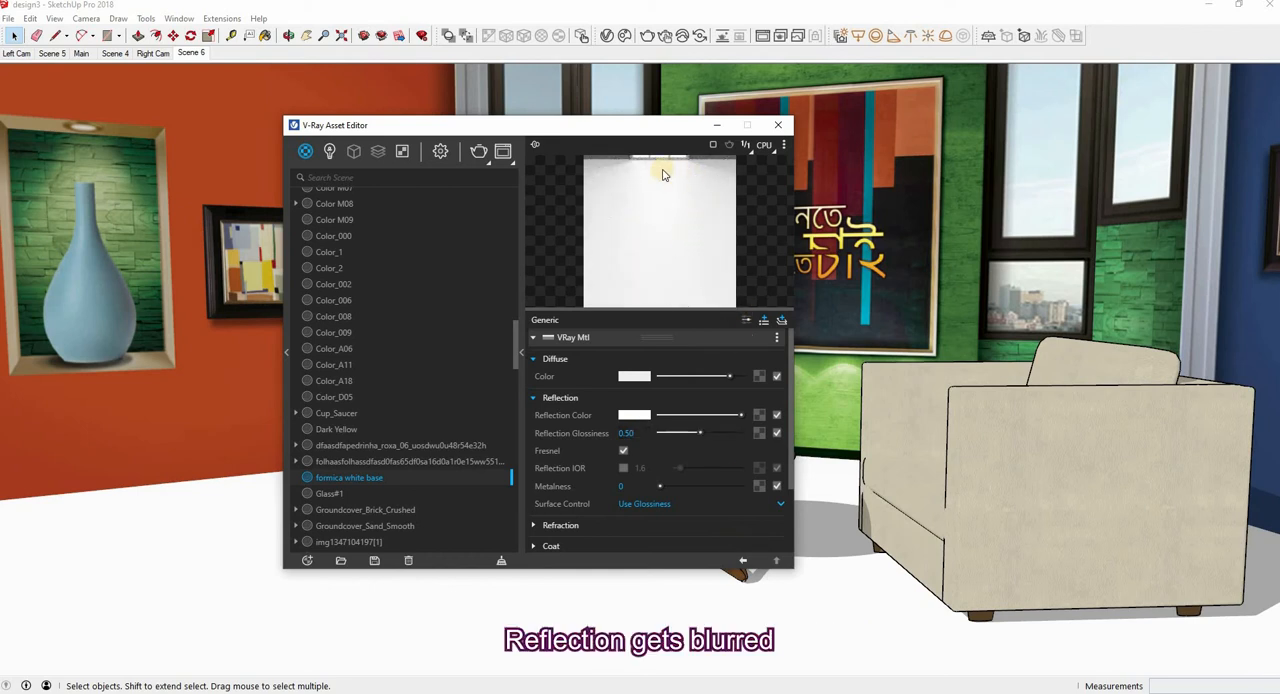
left_click(628, 437)
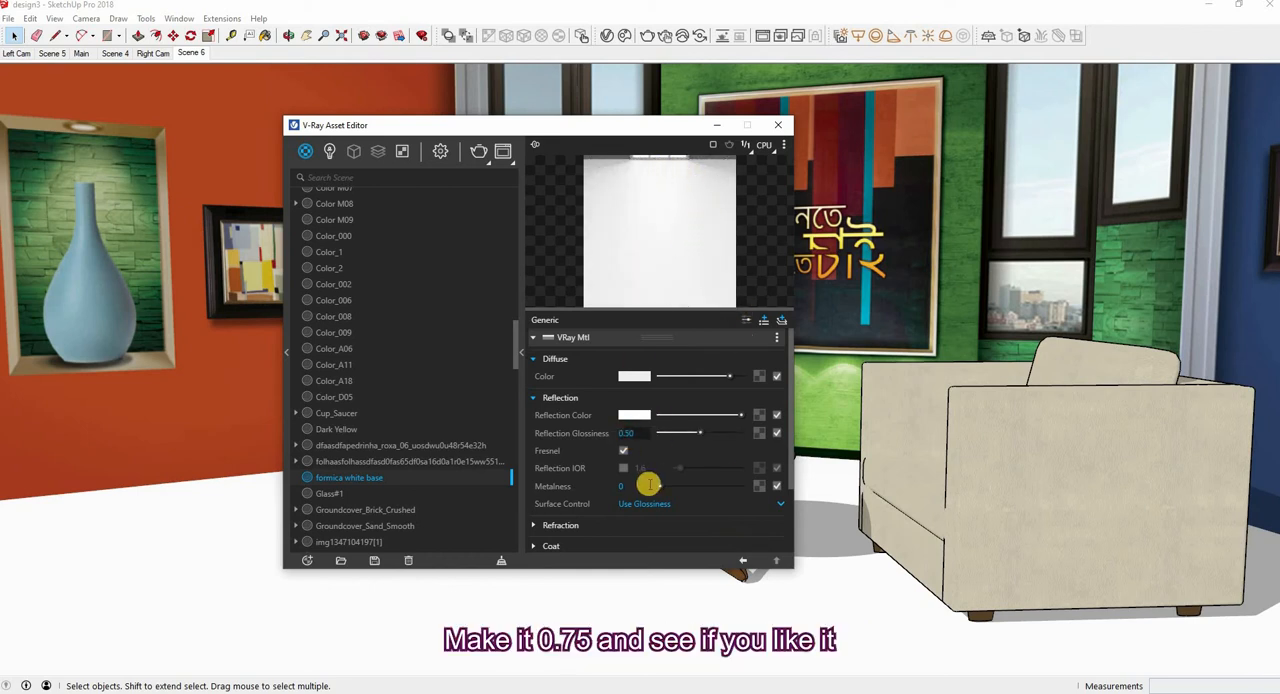
type("0.75")
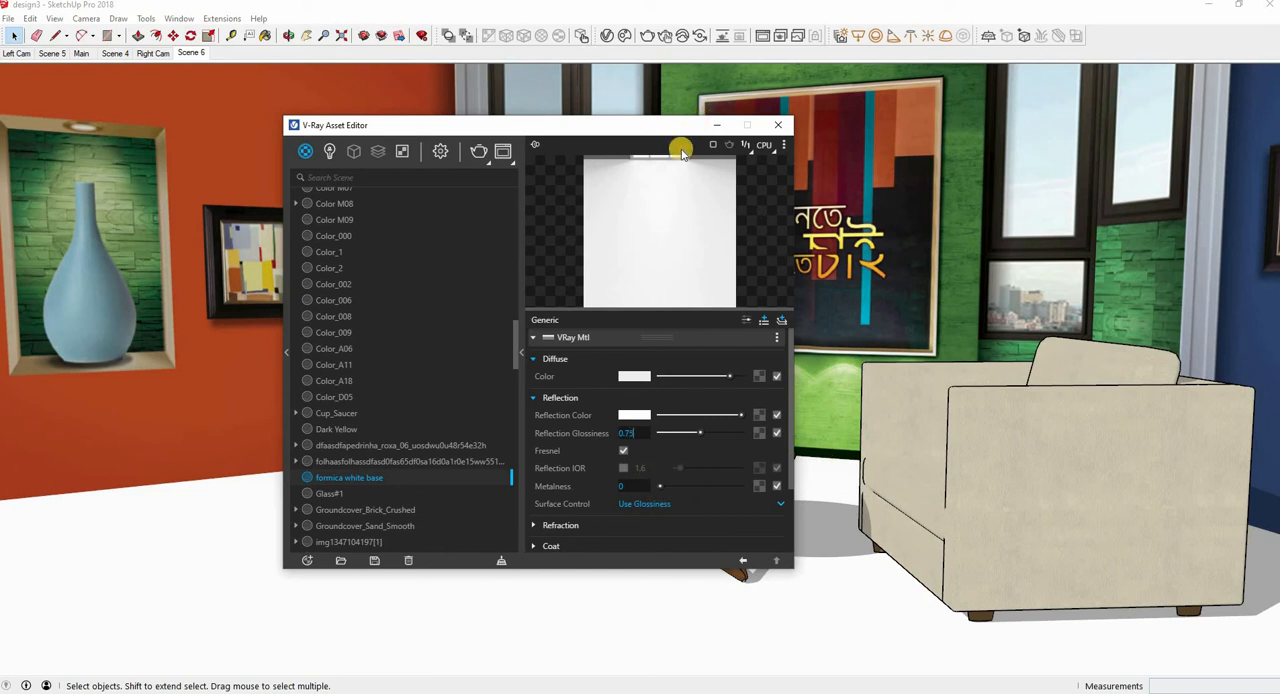
key("Return")
left_click(640, 434)
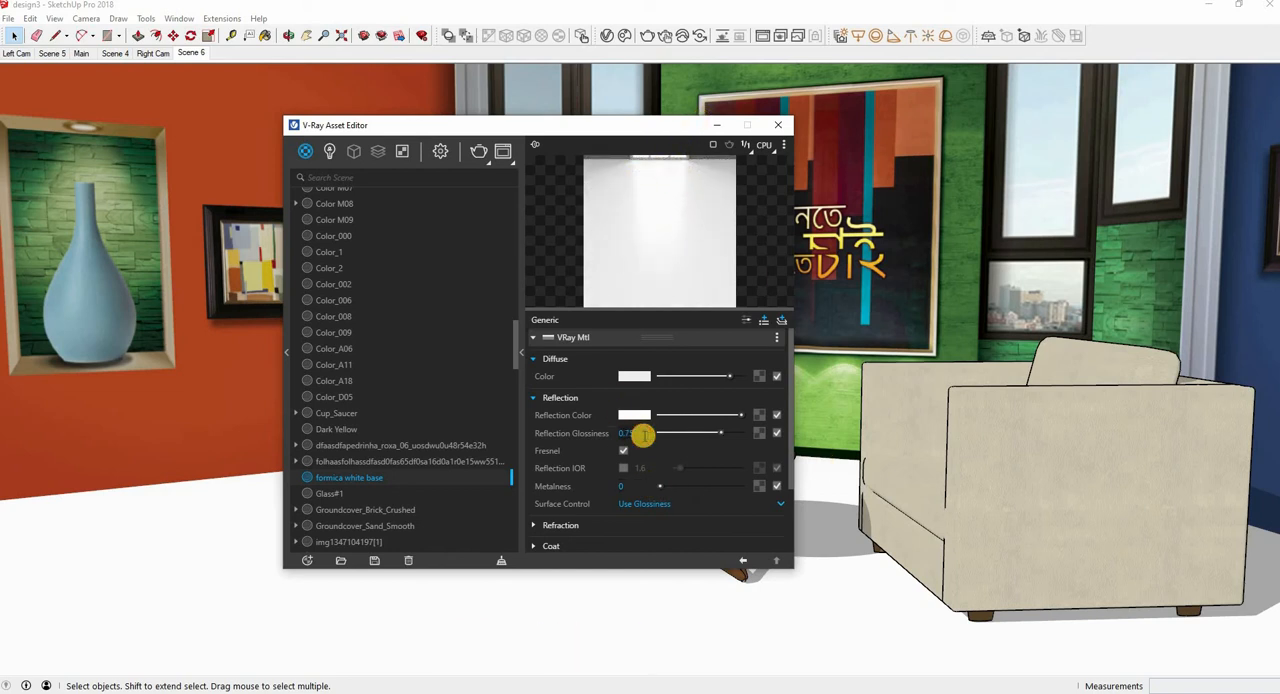
type("0.95")
key("Return")
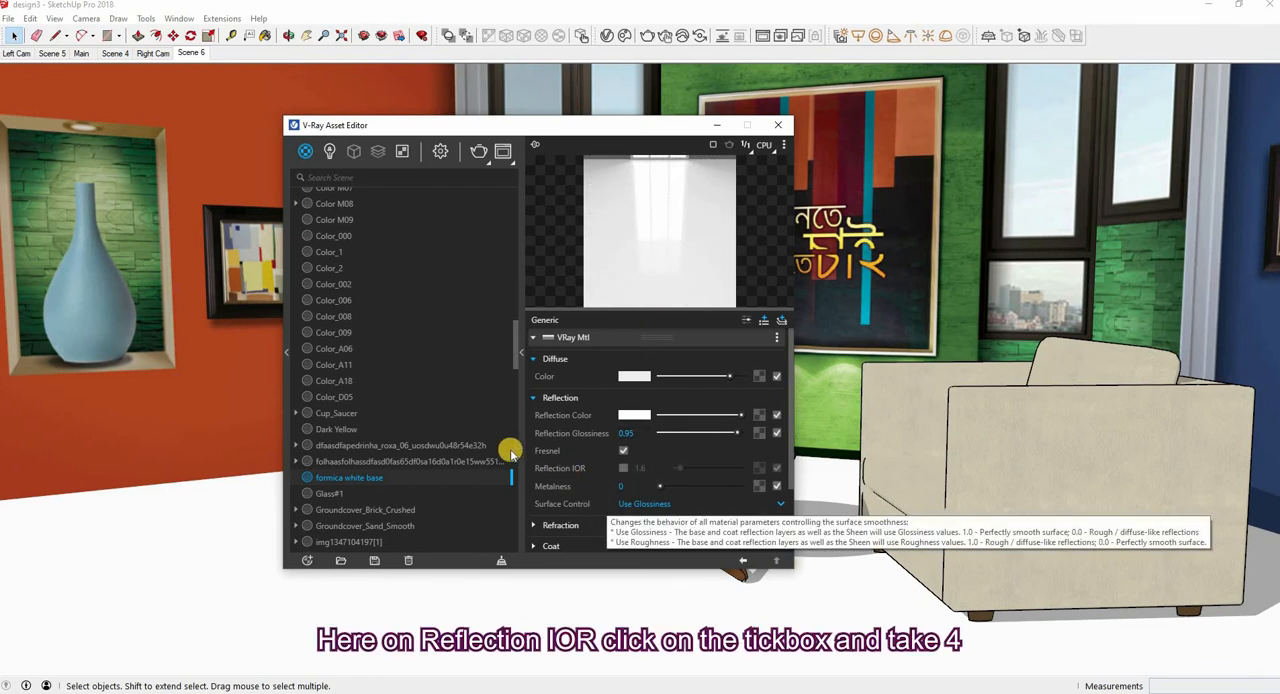
Enable Reflection IOR for the formica white base material and set it to 4
left_click(623, 468)
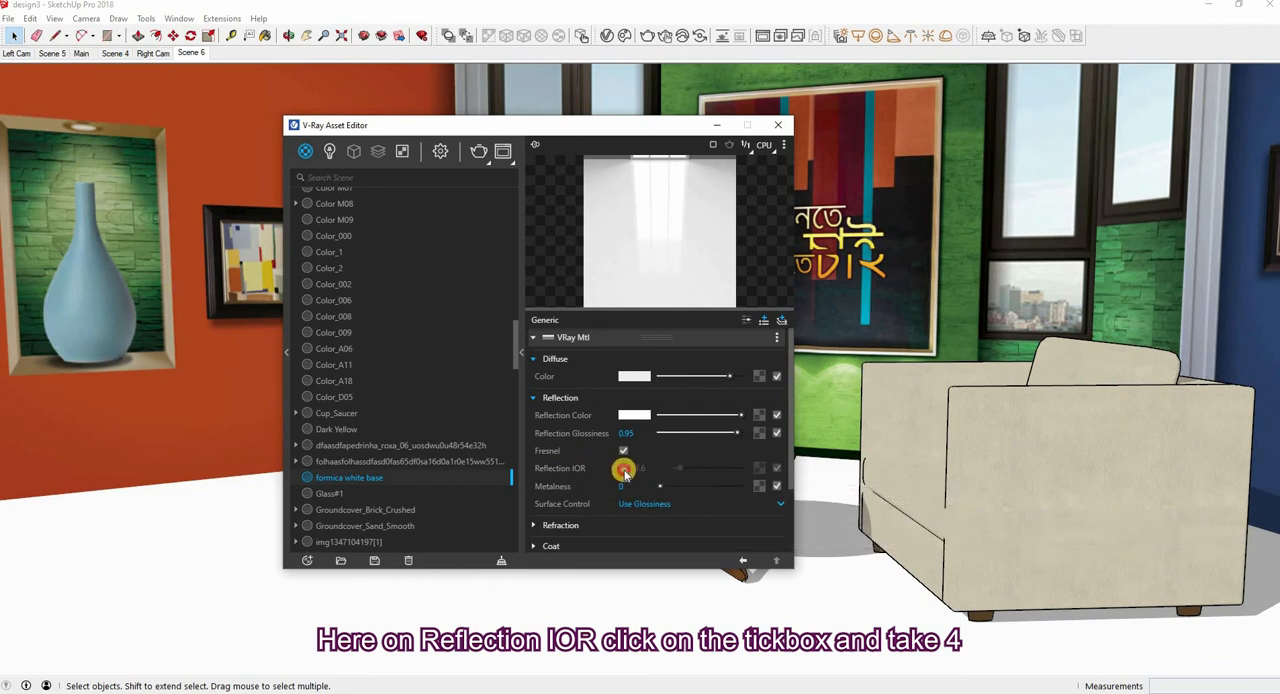
left_click_drag(681, 469, 692, 472)
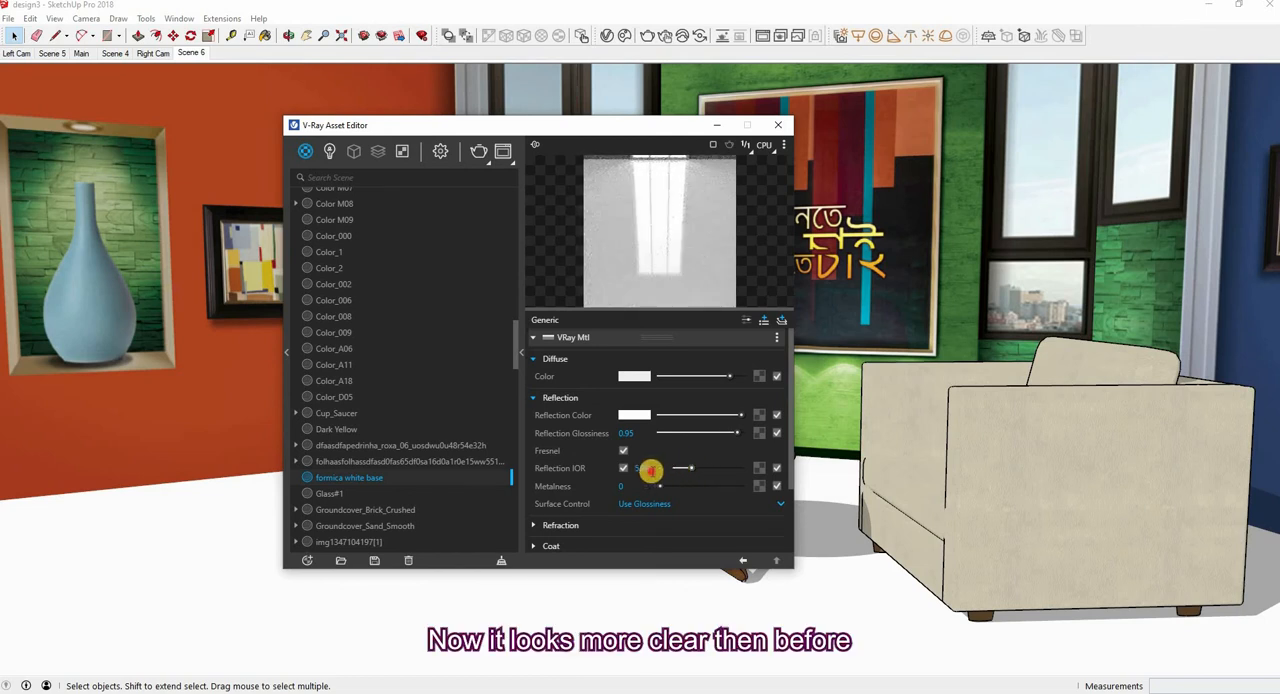
left_click(632, 474)
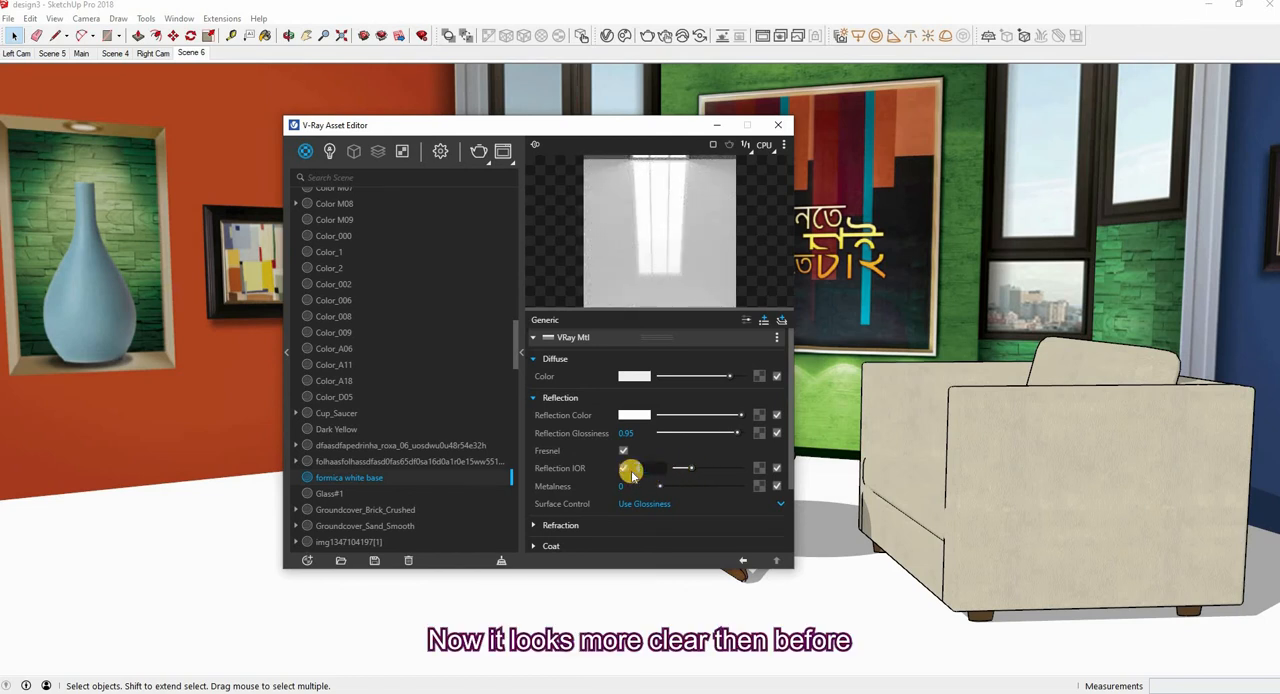
key("Return")
Make sure Bump is enabled for the material and close the V-Ray Asset Editor
scroll(555, 505, "down", 3)
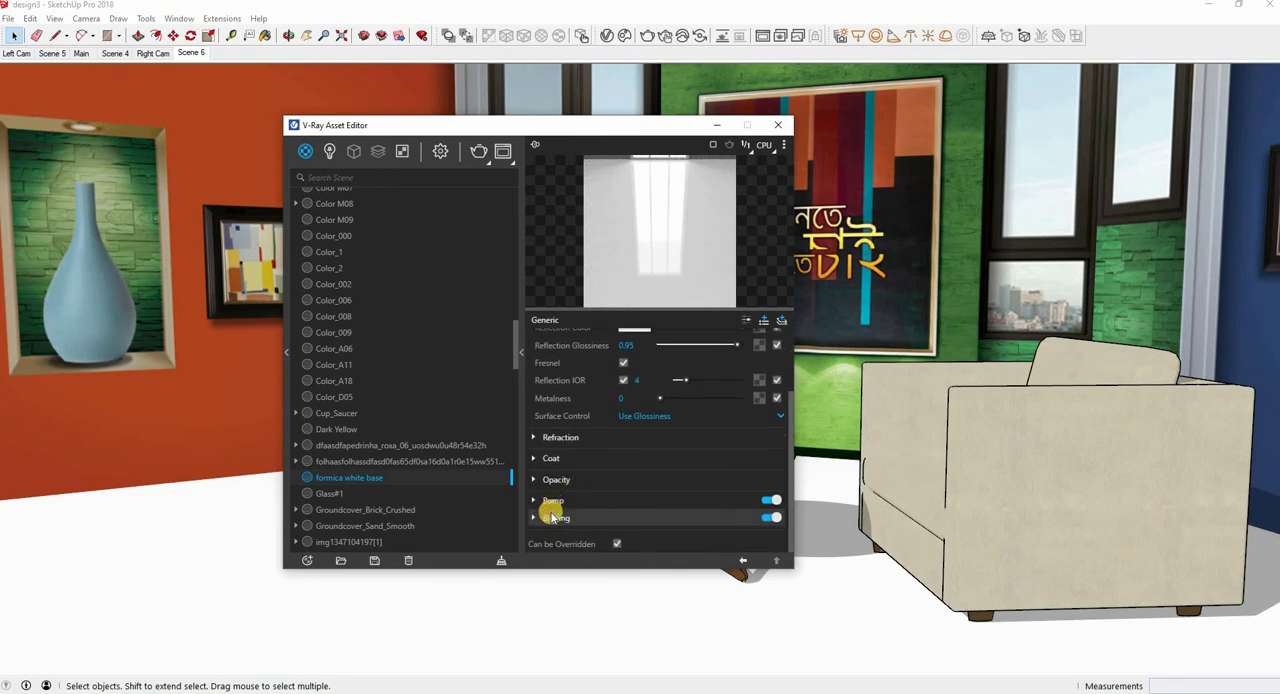
left_click(764, 500)
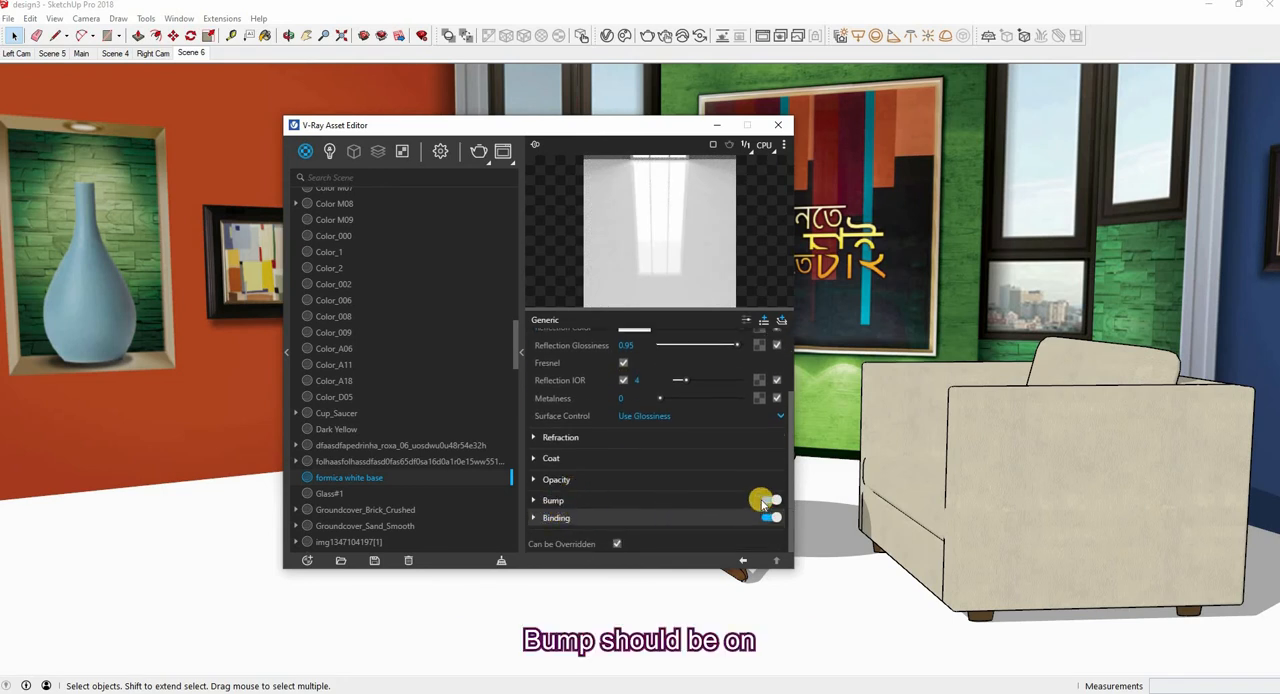
left_click(770, 500)
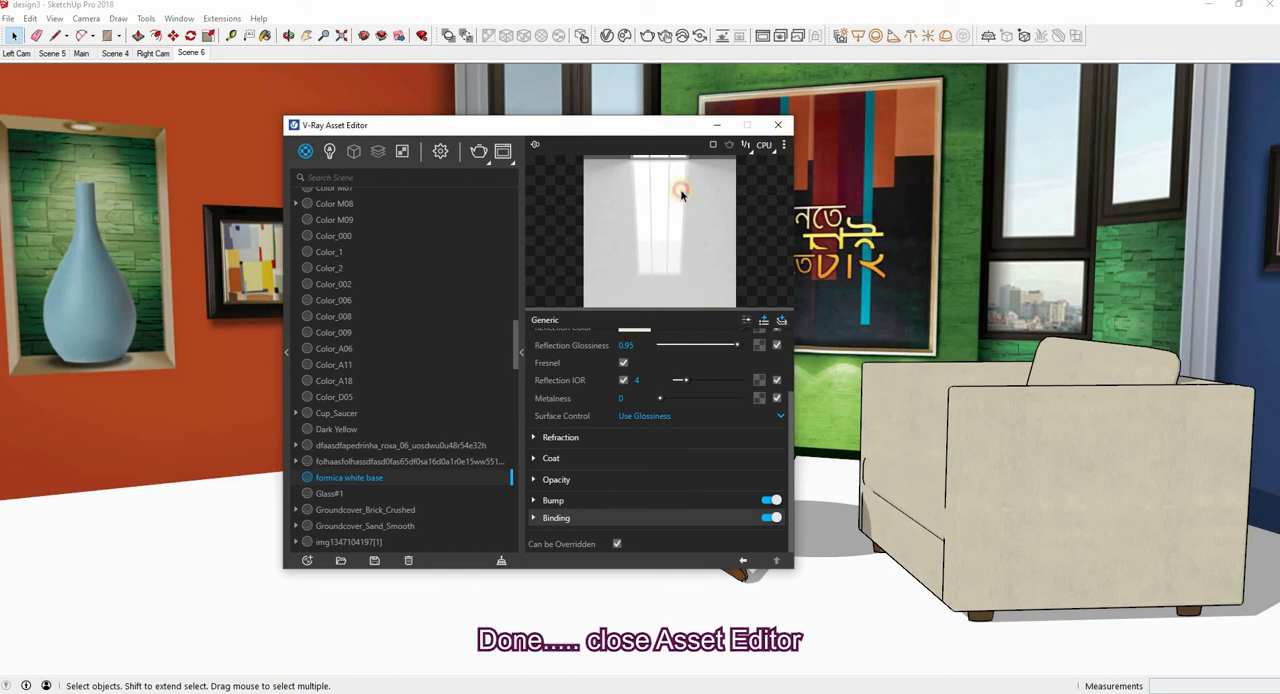
left_click(778, 125)
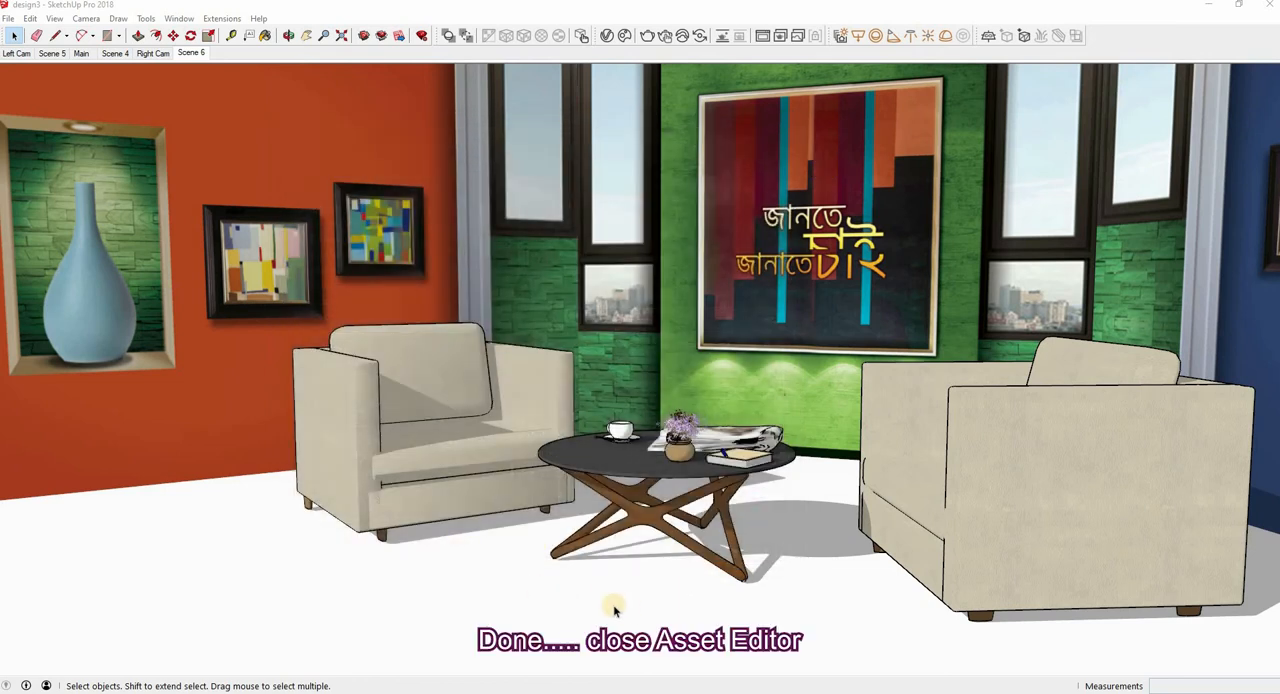
Show the Default Tray so the materials are accessible
left_click(179, 19)
mouse_move(210, 34)
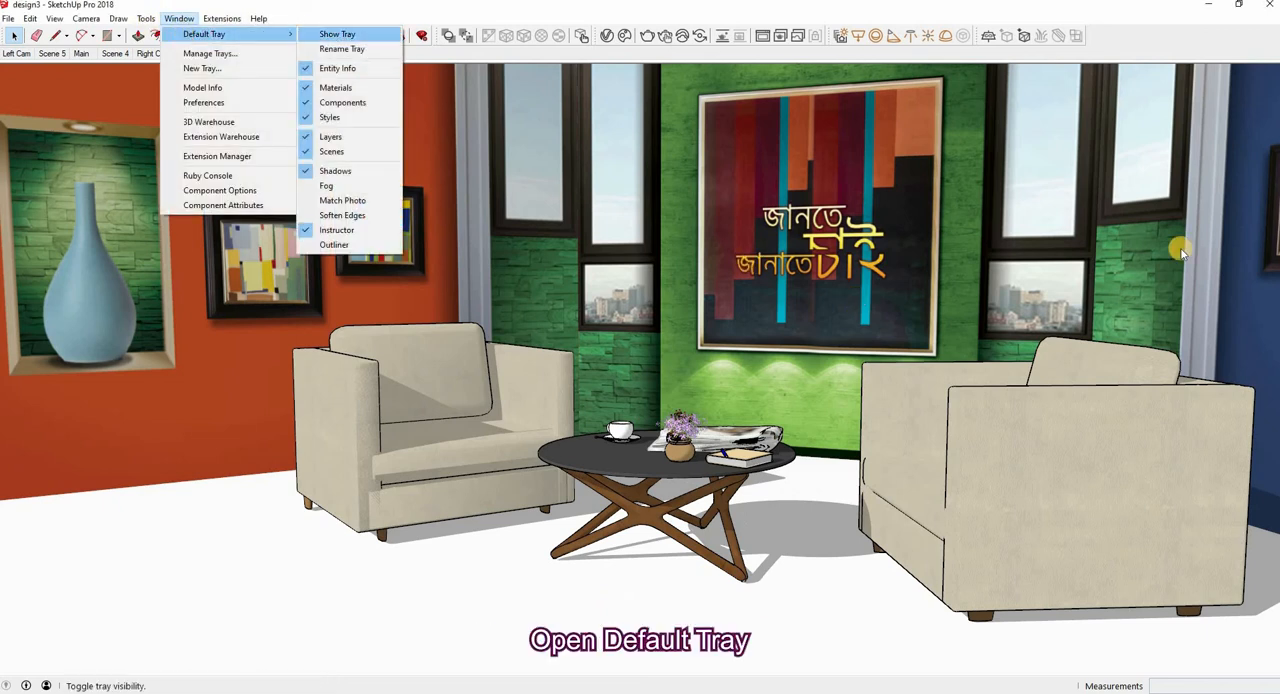
left_click(337, 34)
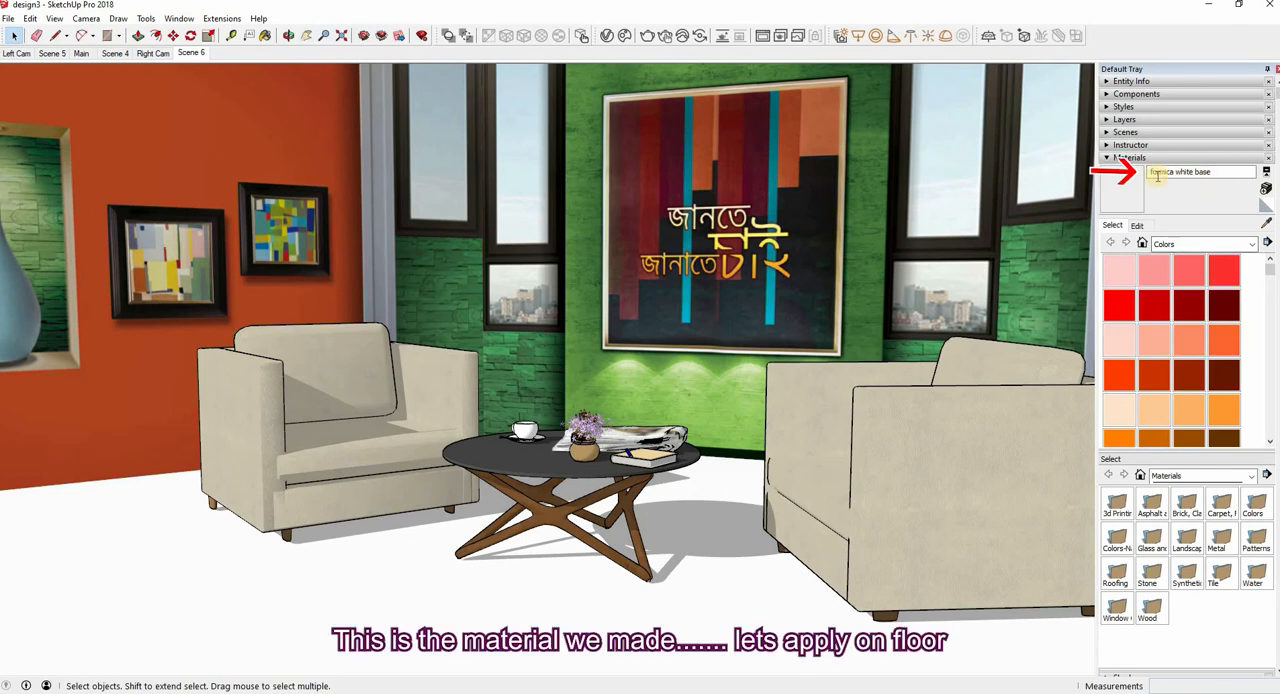
Apply the formica white base material to the grouped floor base and close the Default Tray
left_click(315, 601)
left_click(315, 601)
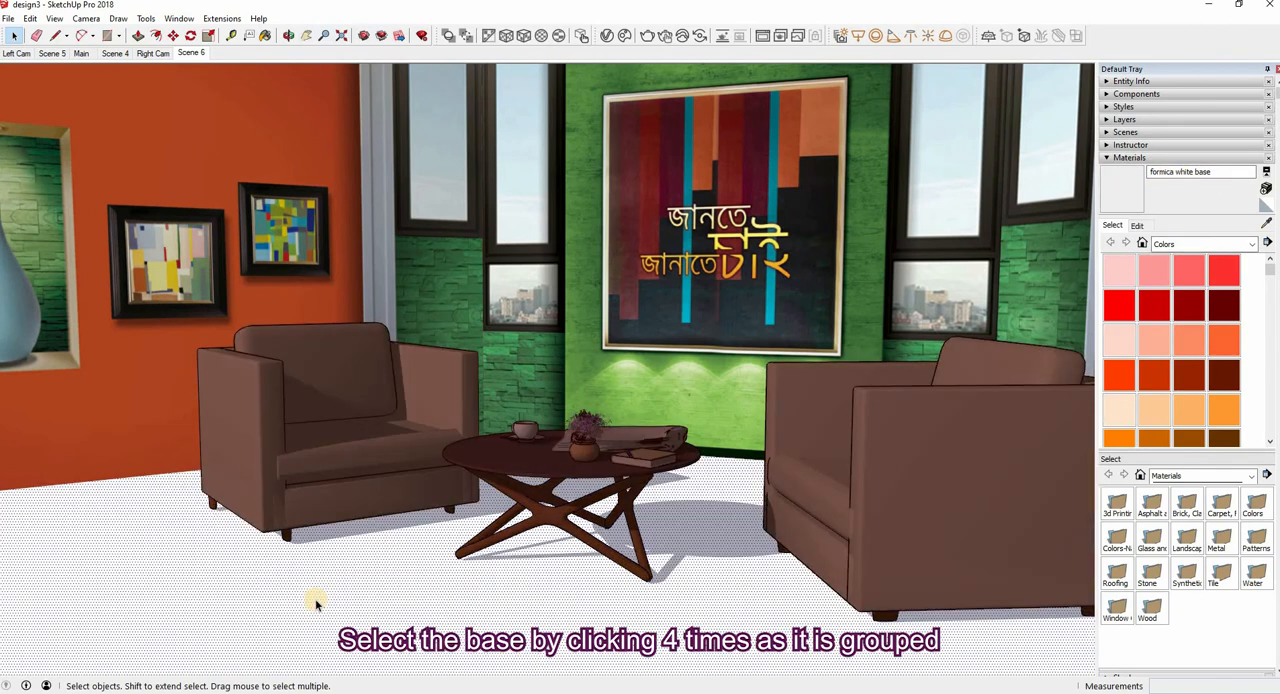
left_click(1118, 188)
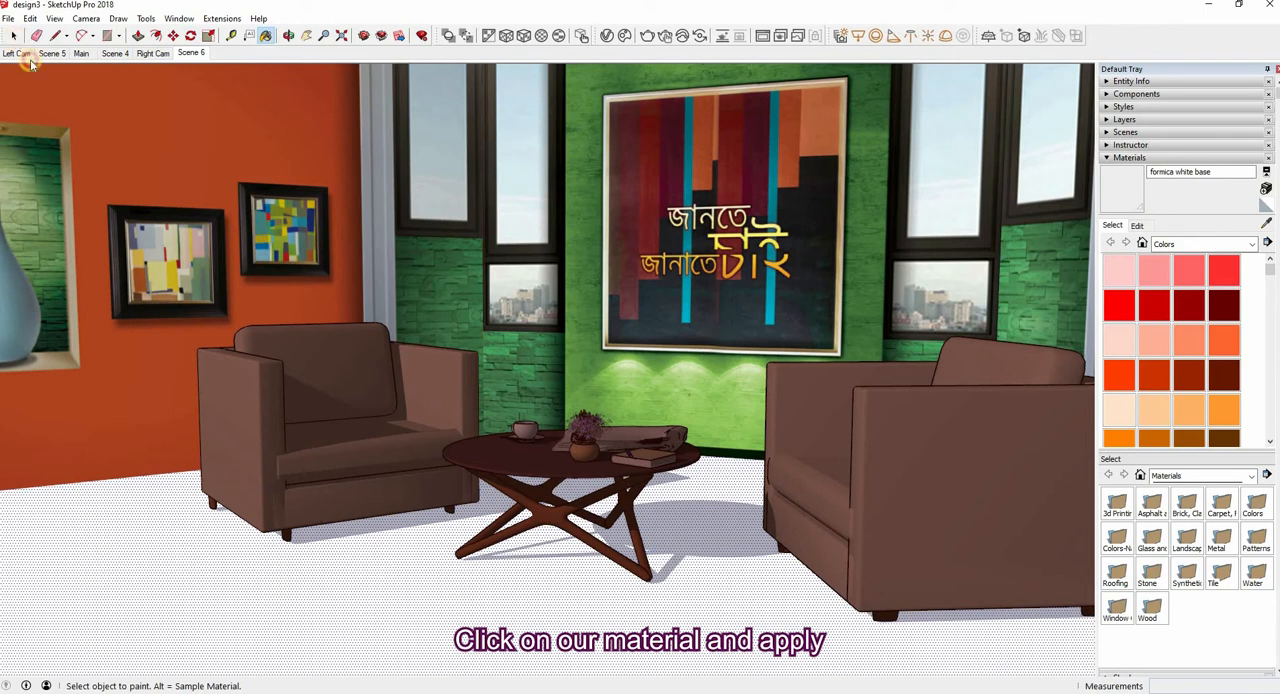
key("space")
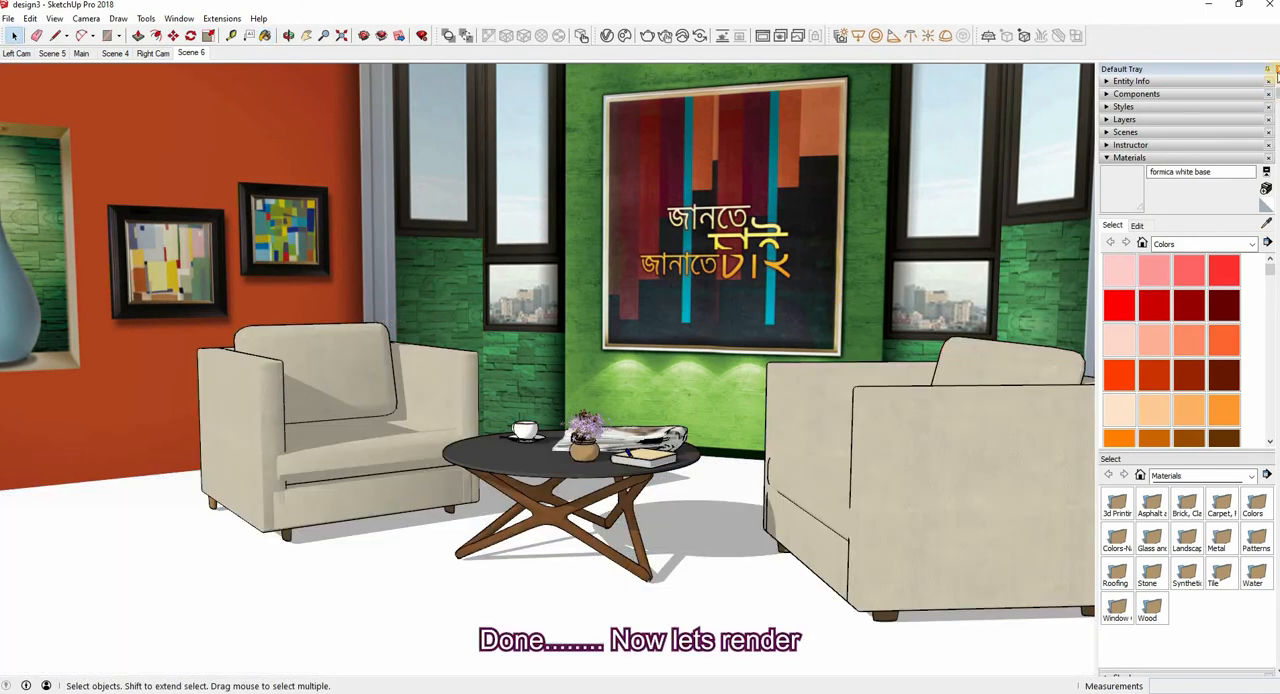
left_click(1268, 70)
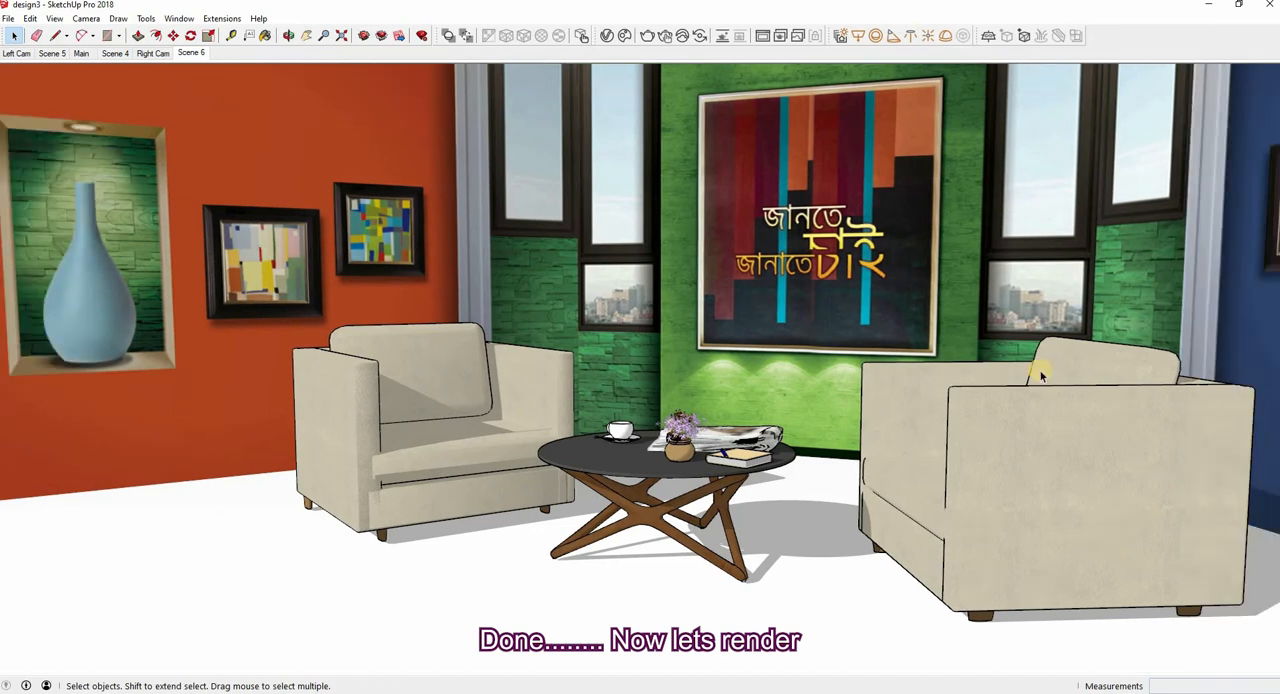
Render the Scene 6 view with V-Ray and save the image as PNG file 2 in the compare folder
left_click(648, 37)
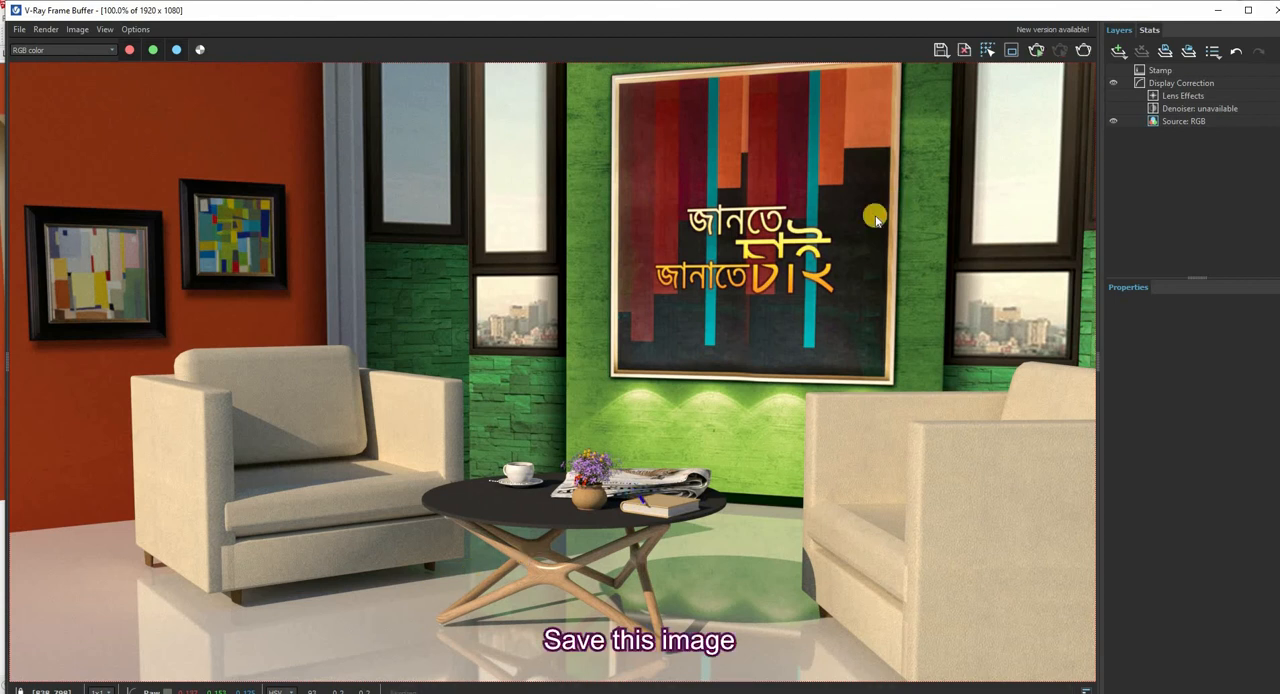
left_click(946, 56)
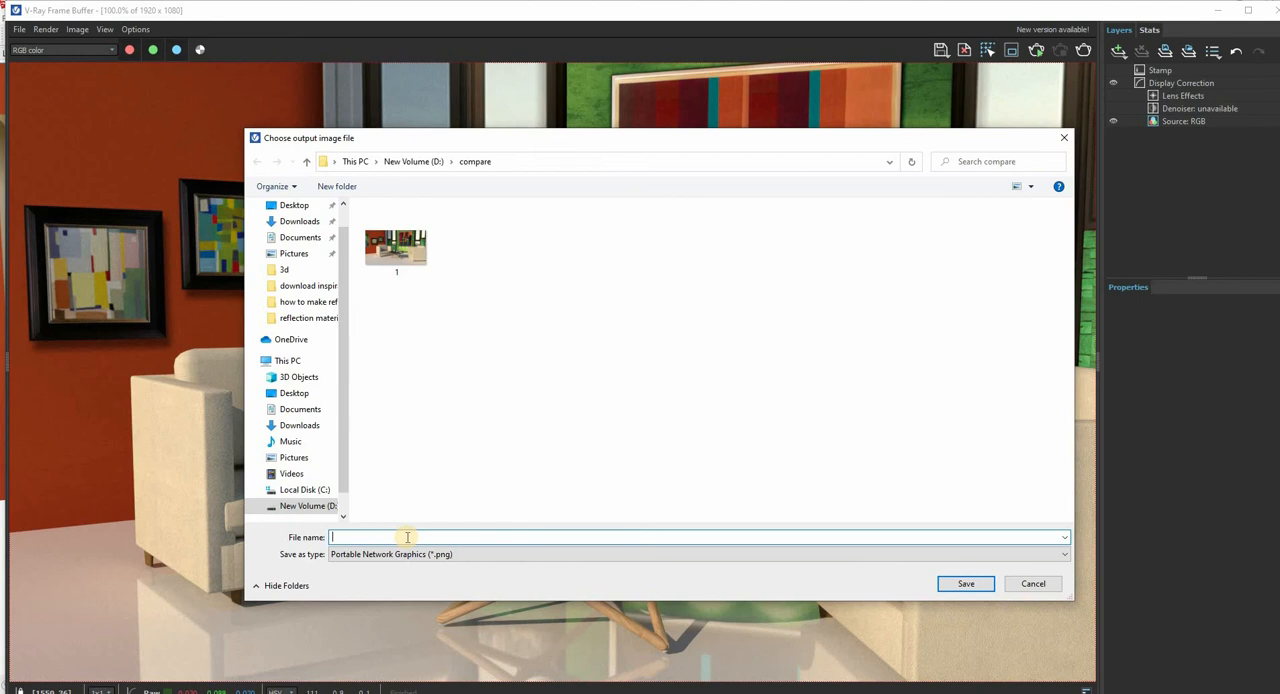
type("2")
key("Return")
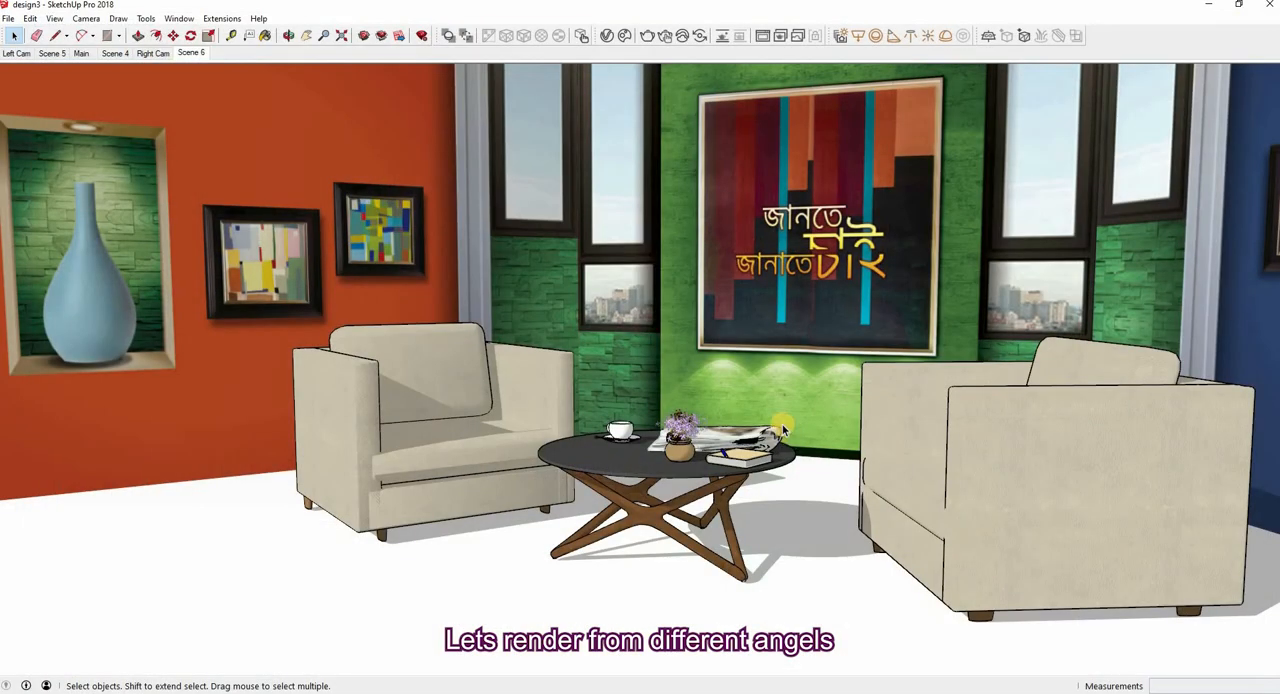
Render the room from a higher, wider viewing angle and save the image as PNG file 3 in the compare folder
scroll(760, 483, "down", 2)
mouse_move(759, 405)
middle_mouse_down()
mouse_move(751, 438)
mouse_move(725, 426)
middle_mouse_up()
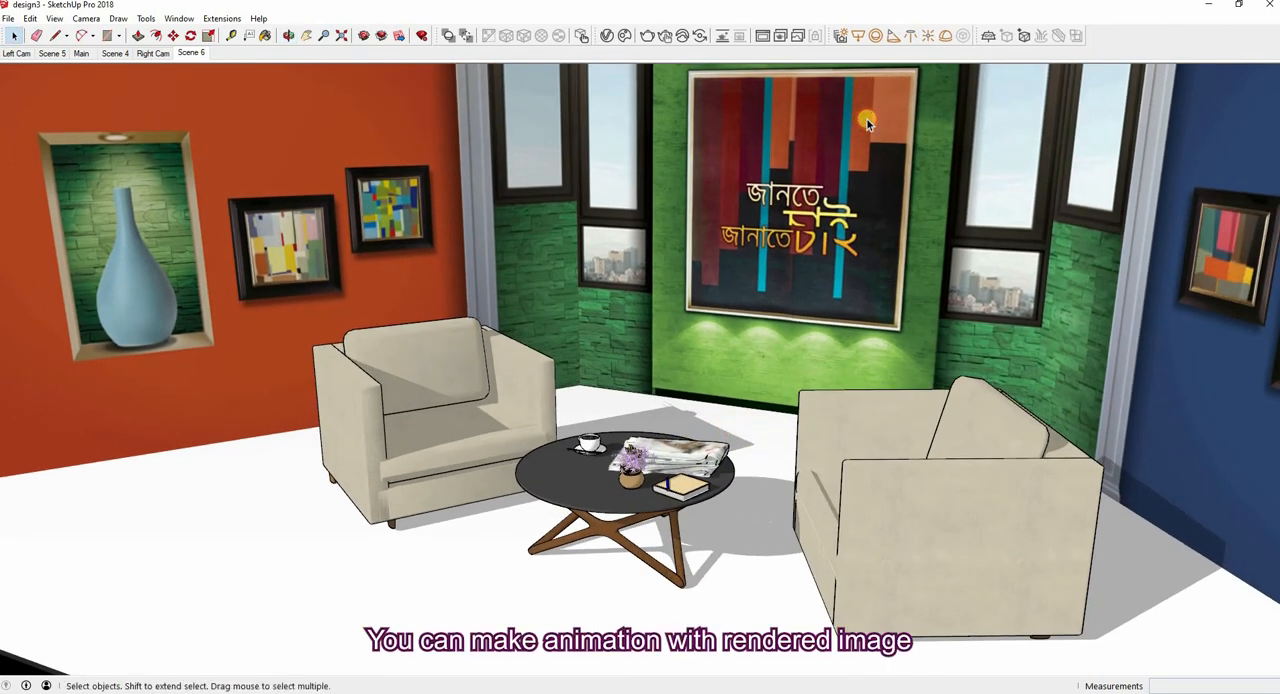
middle_click_drag(867, 119, 855, 101)
left_click(649, 37)
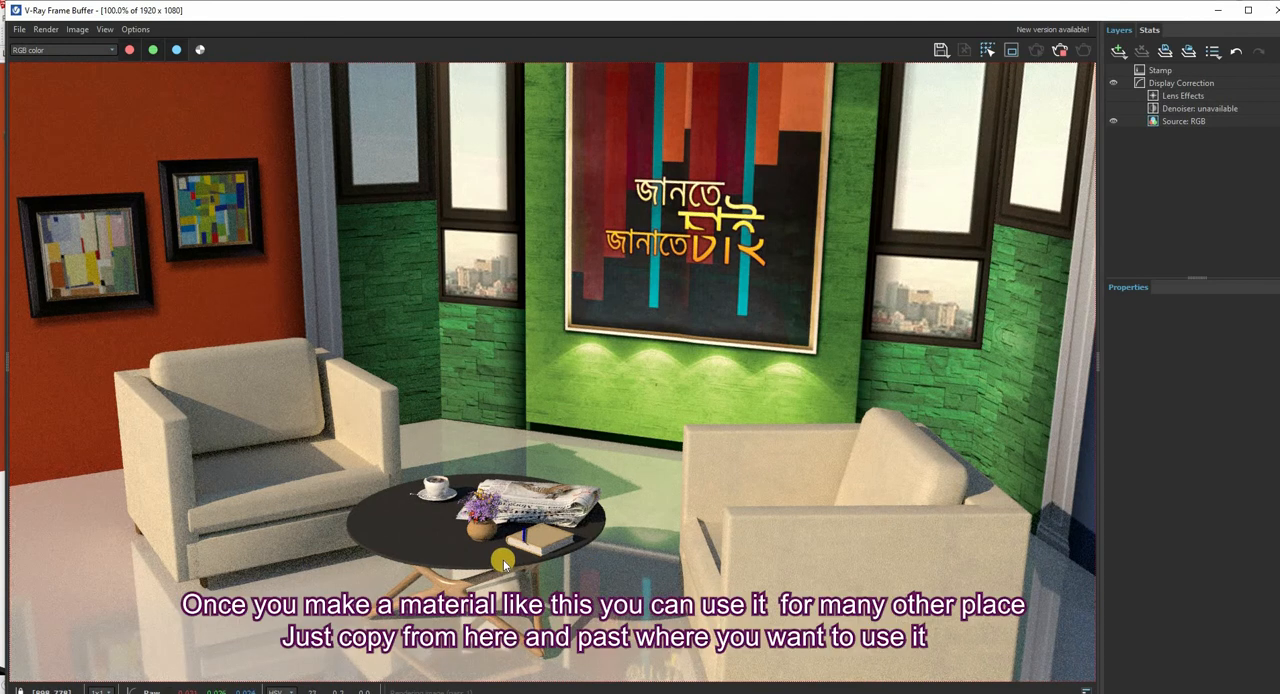
scroll(504, 440, "down", 1)
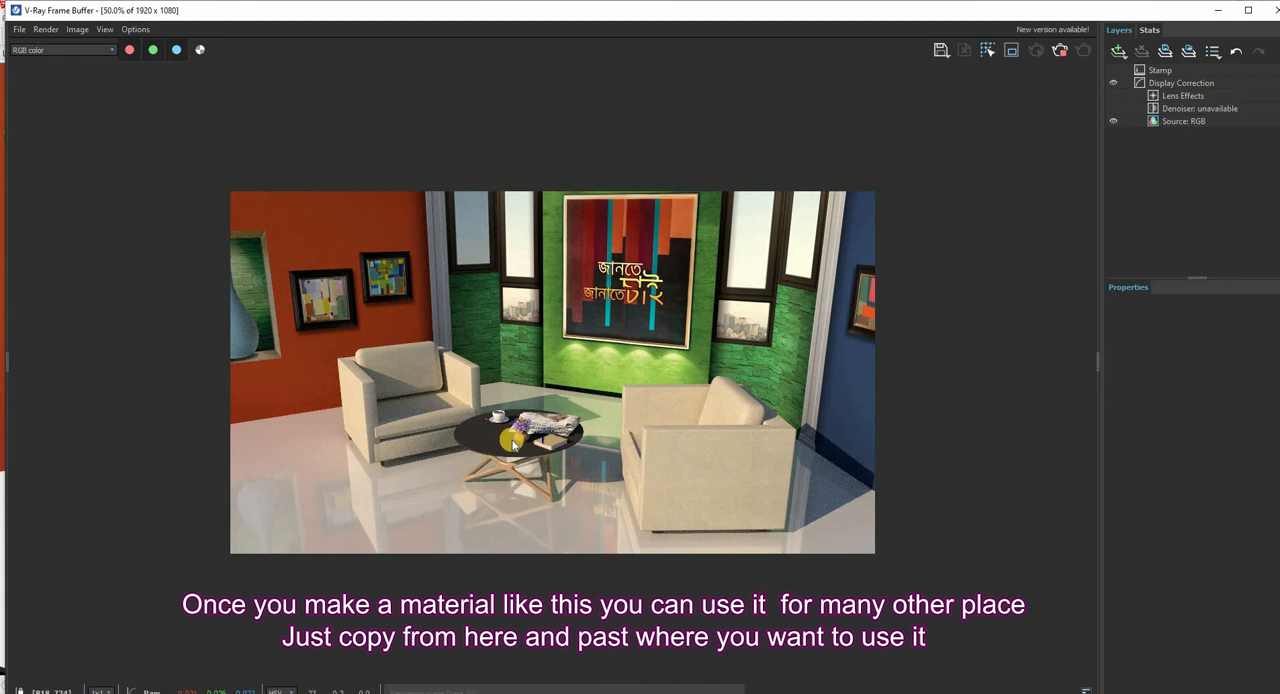
scroll(507, 441, "up", 1)
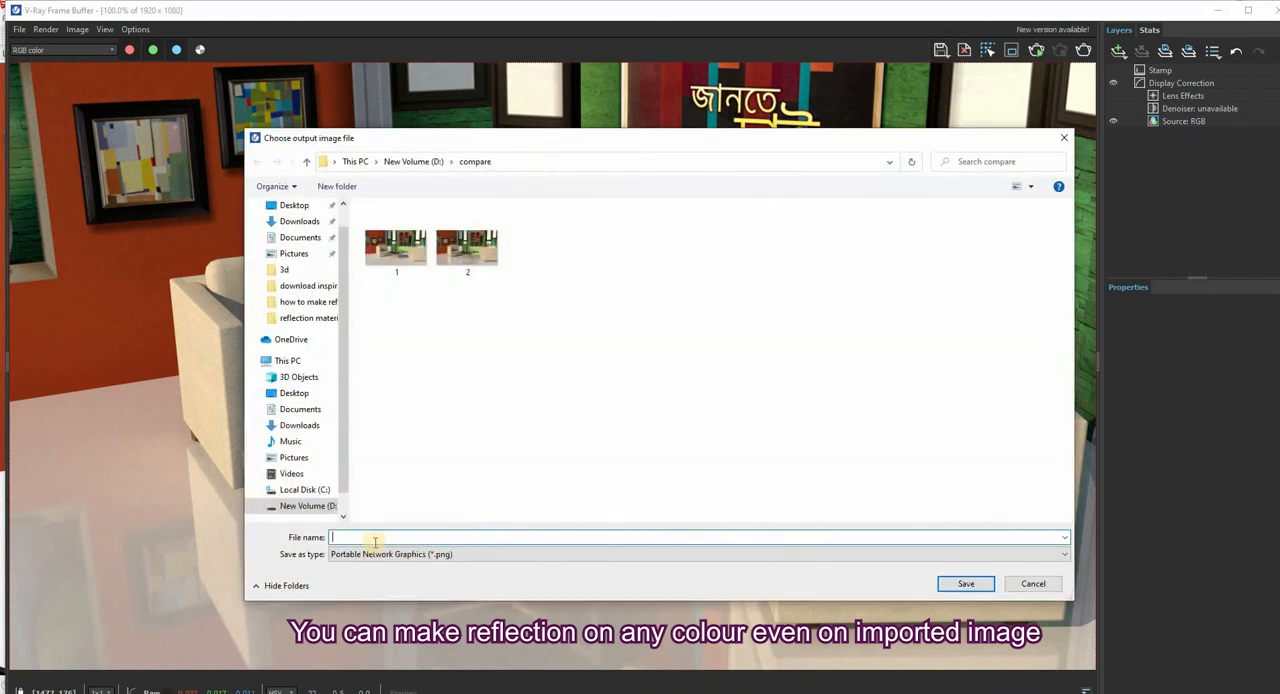
left_click(357, 537)
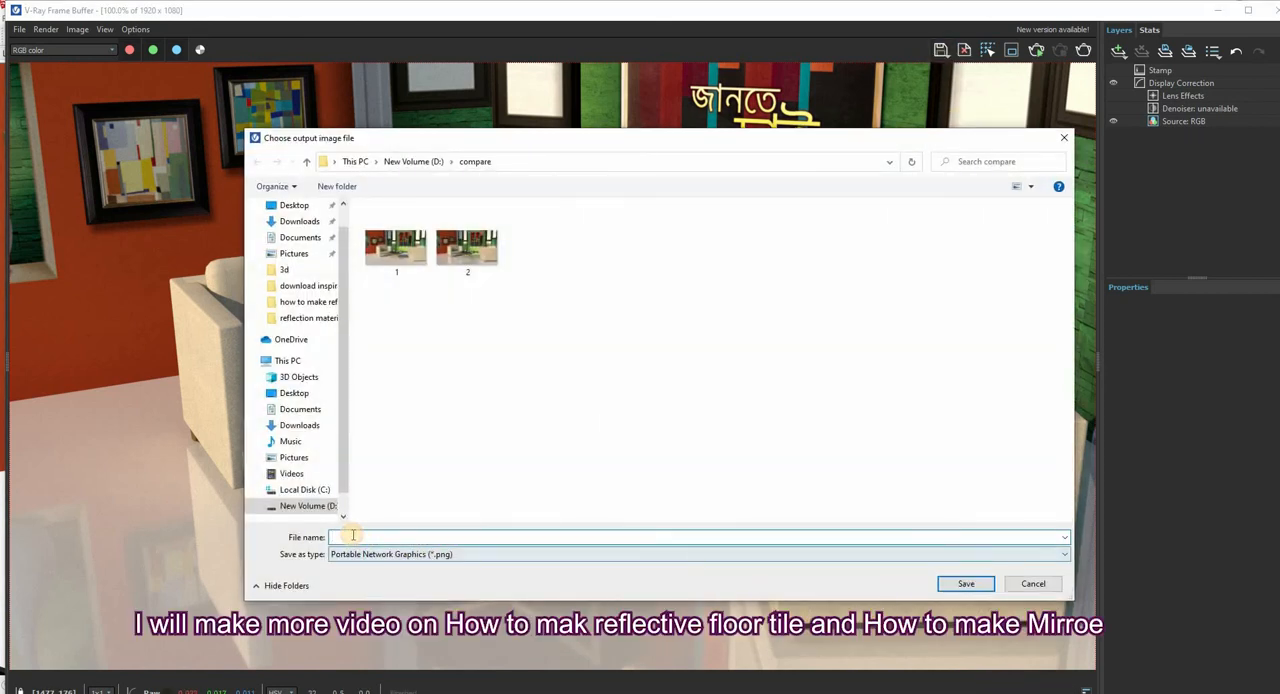
left_click(958, 580)
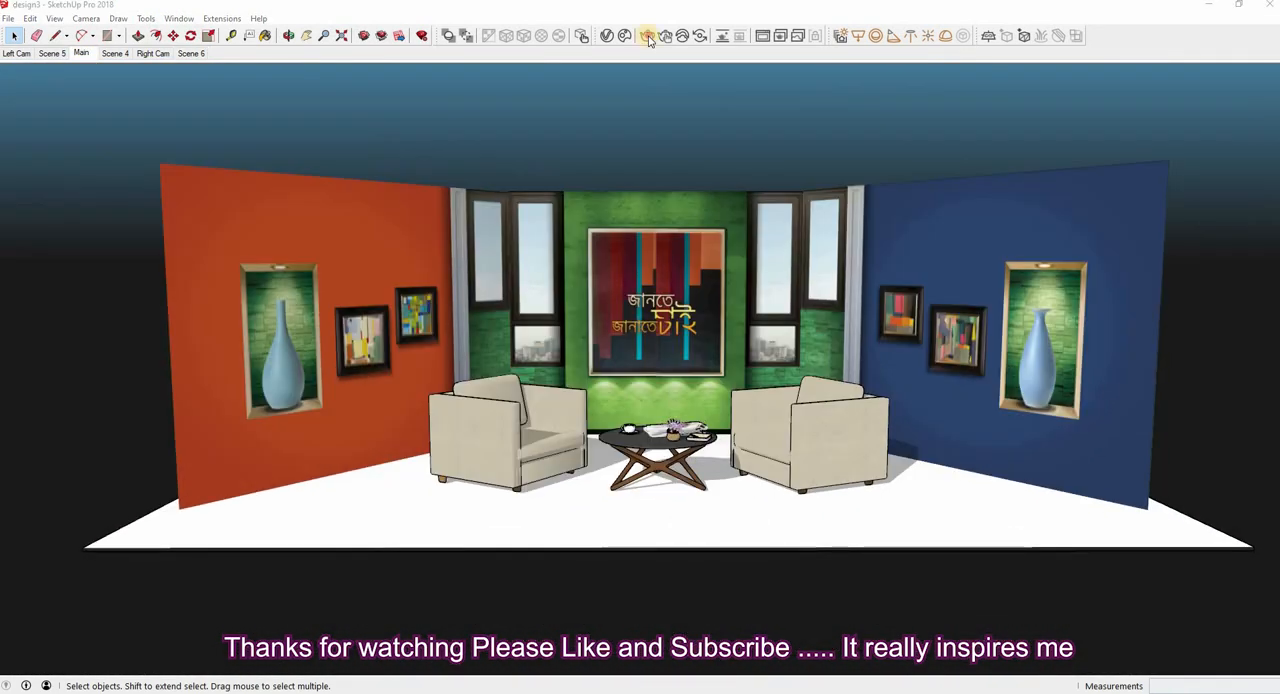
Render the Main scene showing the whole set with V-Ray
left_click(647, 36)
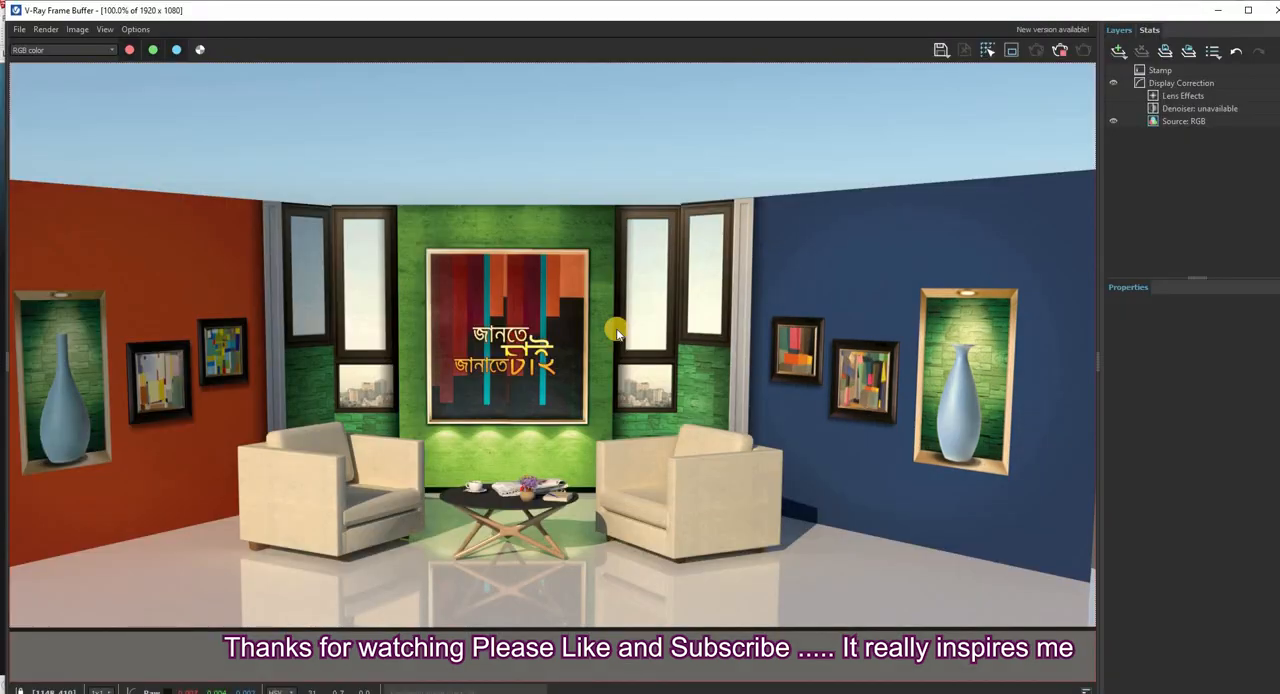